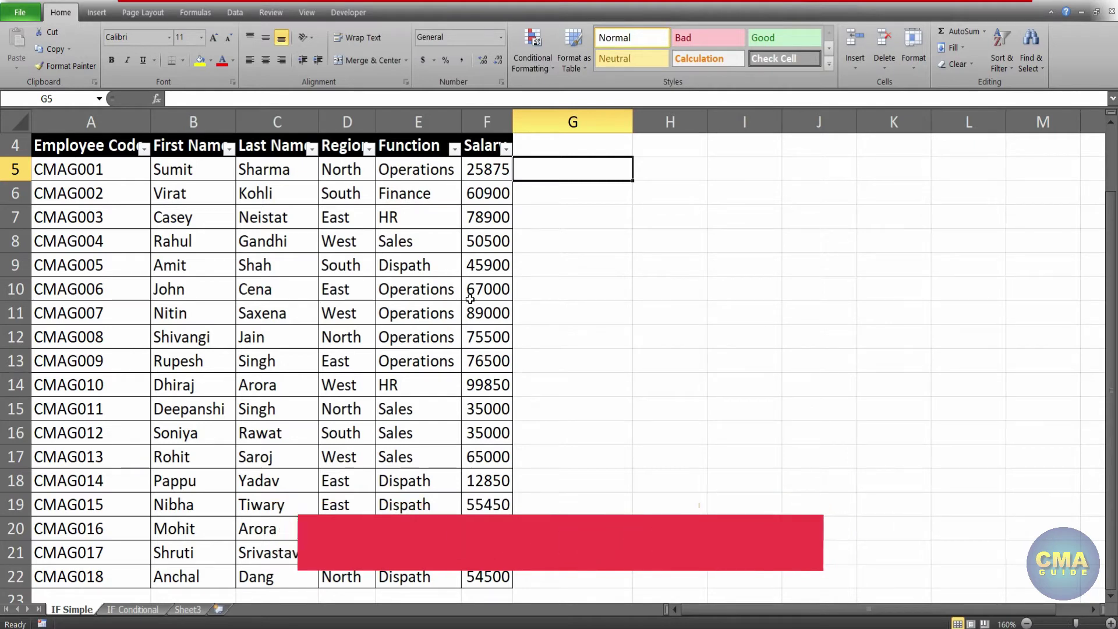
Step: Start an IF formula in cell G5 and bring up its function arguments beside the salary table
{"action": "type", "text": "=if"}
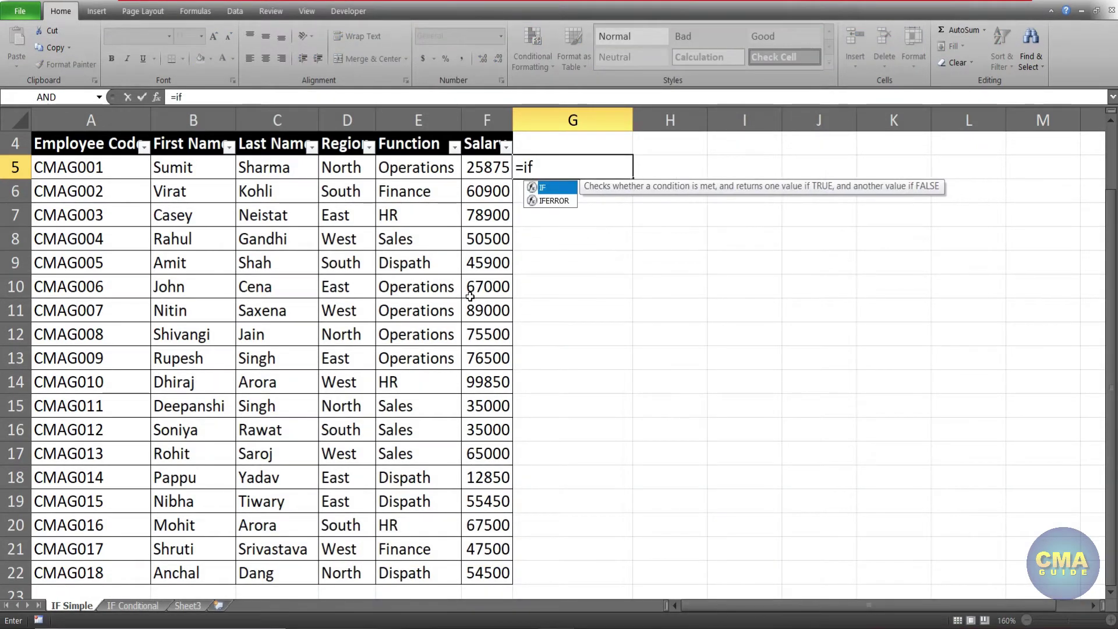
{"action": "key", "text": "Tab"}
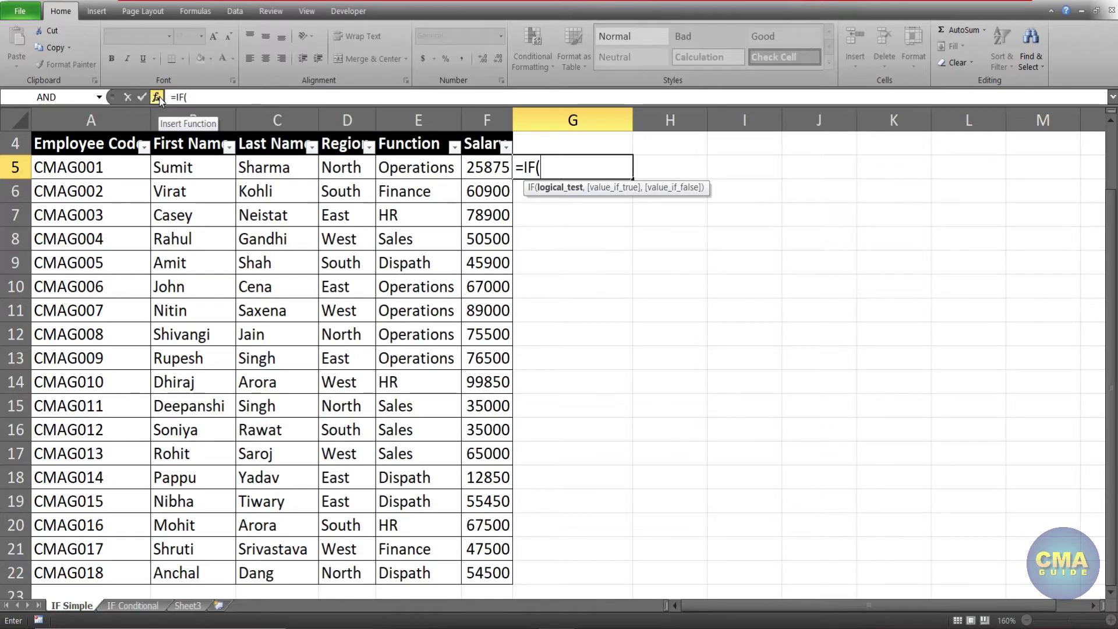
{"action": "left_click", "coordinate": [157, 97]}
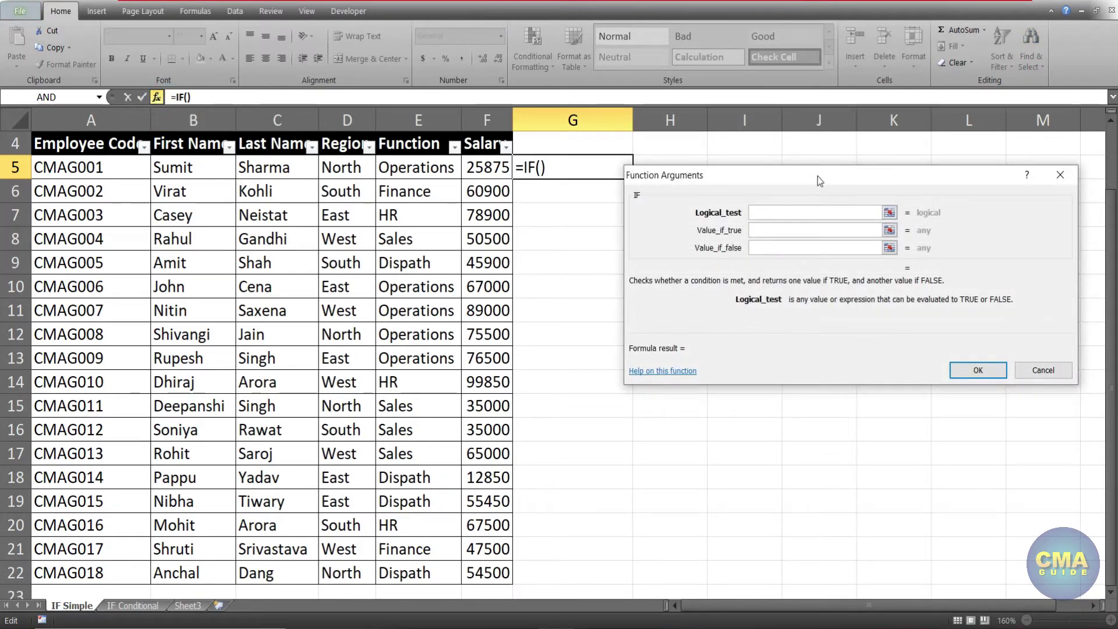
{"action": "left_click_drag", "start_coordinate": [821, 179], "coordinate": [835, 187]}
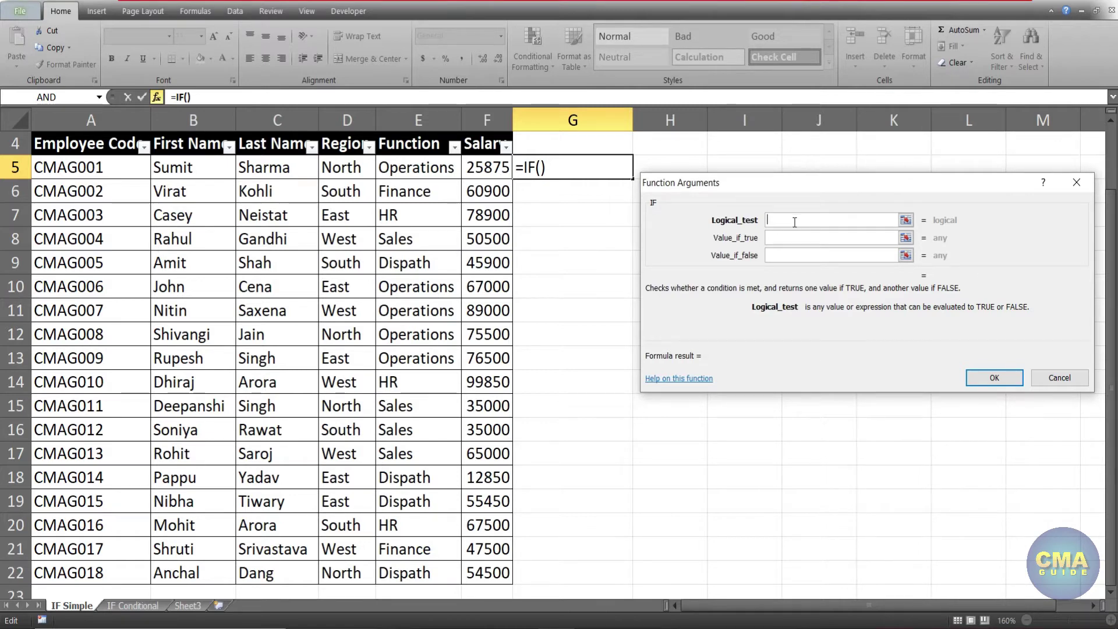
Step: Set the logical test of the IF function to F5>50000, referencing the salary cell
{"action": "left_click", "coordinate": [776, 218]}
{"action": "left_click", "coordinate": [778, 220]}
{"action": "left_click", "coordinate": [783, 220]}
{"action": "left_click", "coordinate": [773, 219]}
{"action": "left_click", "coordinate": [785, 219]}
{"action": "left_click", "coordinate": [783, 219]}
{"action": "left_click", "coordinate": [492, 169]}
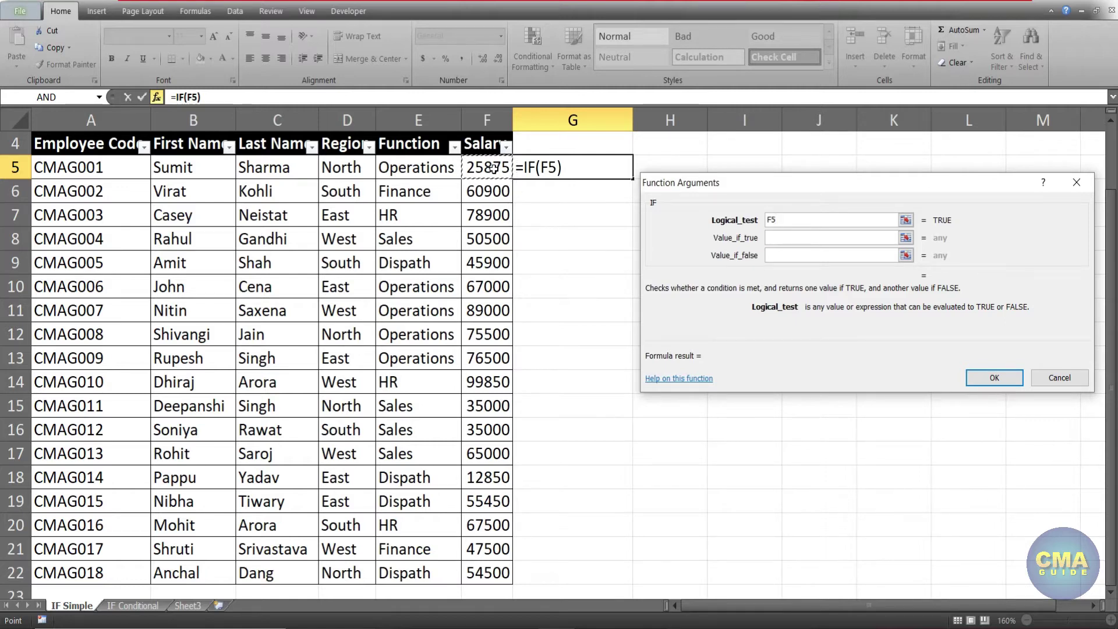
{"action": "type", "text": ">"}
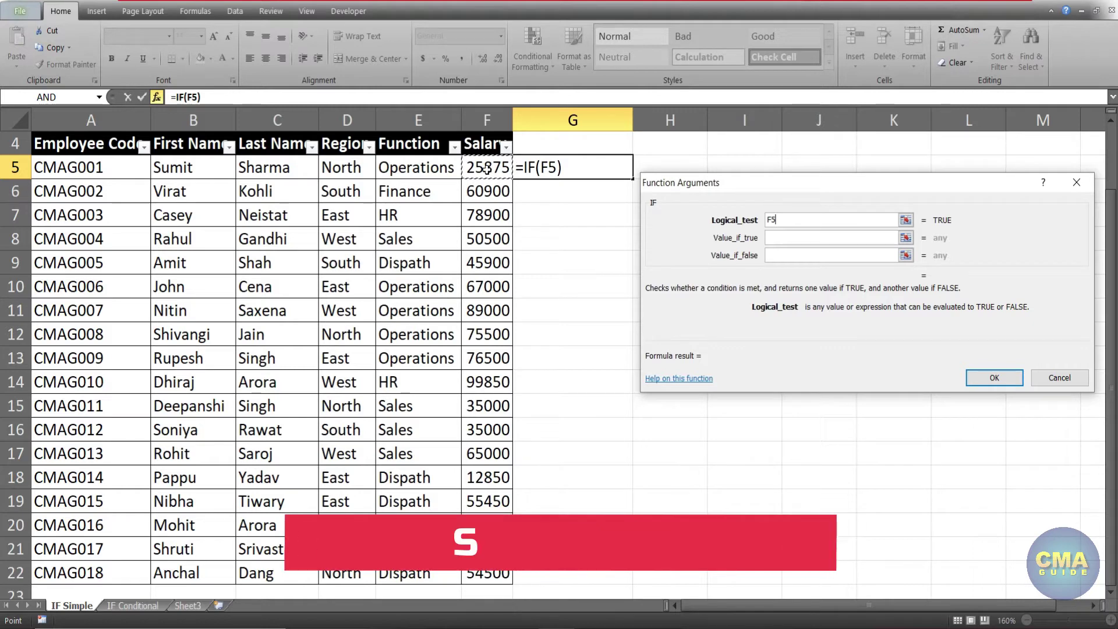
{"action": "type", "text": "500000"}
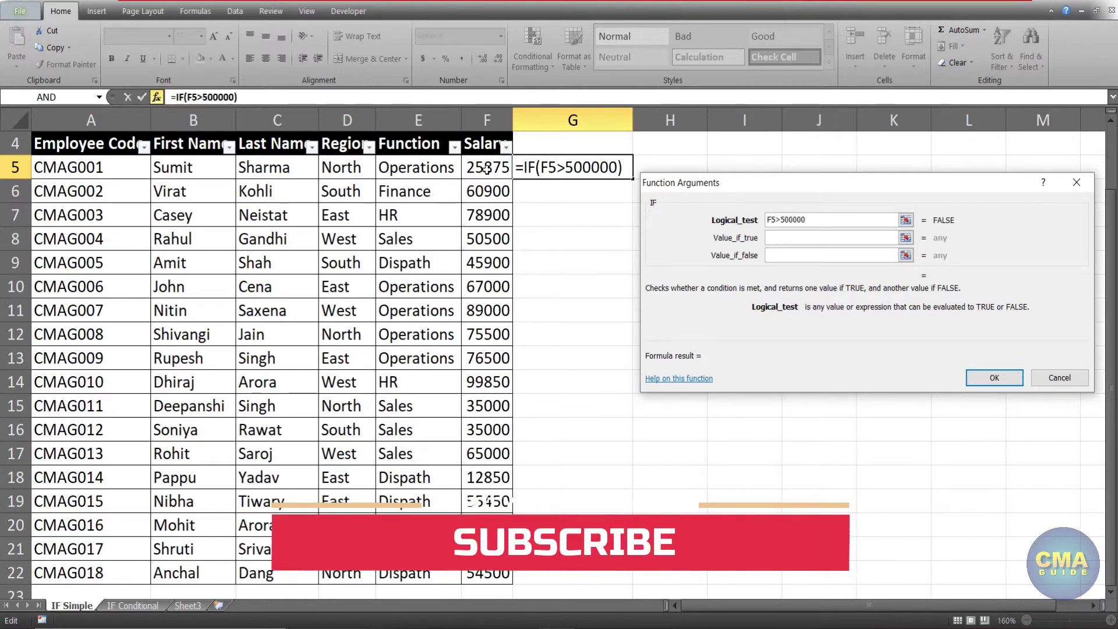
{"action": "key", "text": "BackSpace"}
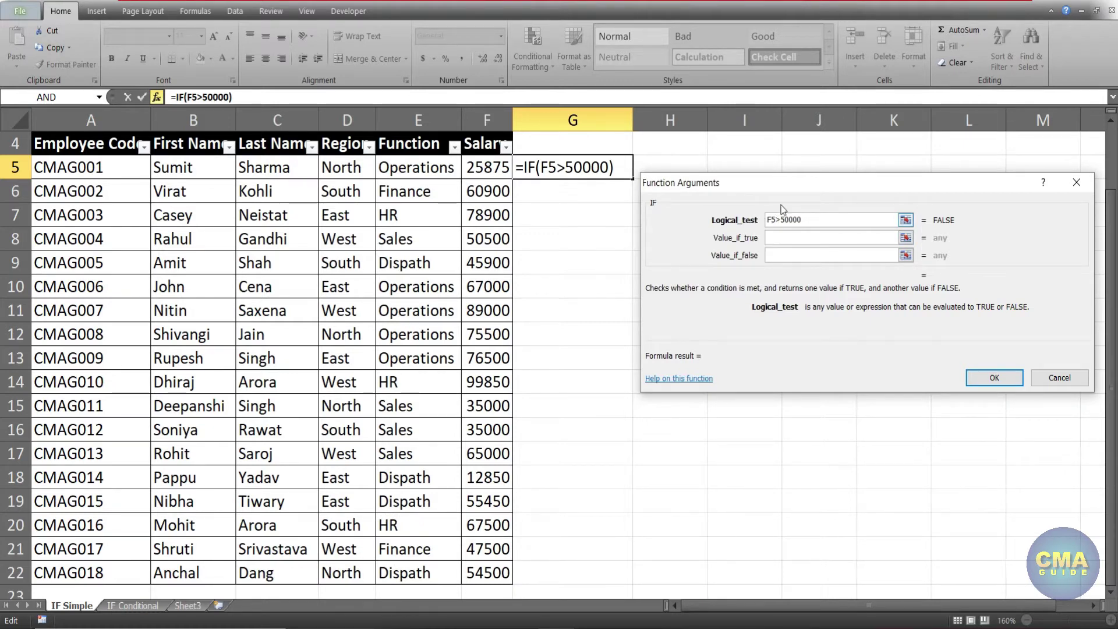
Step: Set the value if true to Expensive, leave the value if false empty, and accept the formula in G5
{"action": "left_click", "coordinate": [775, 238]}
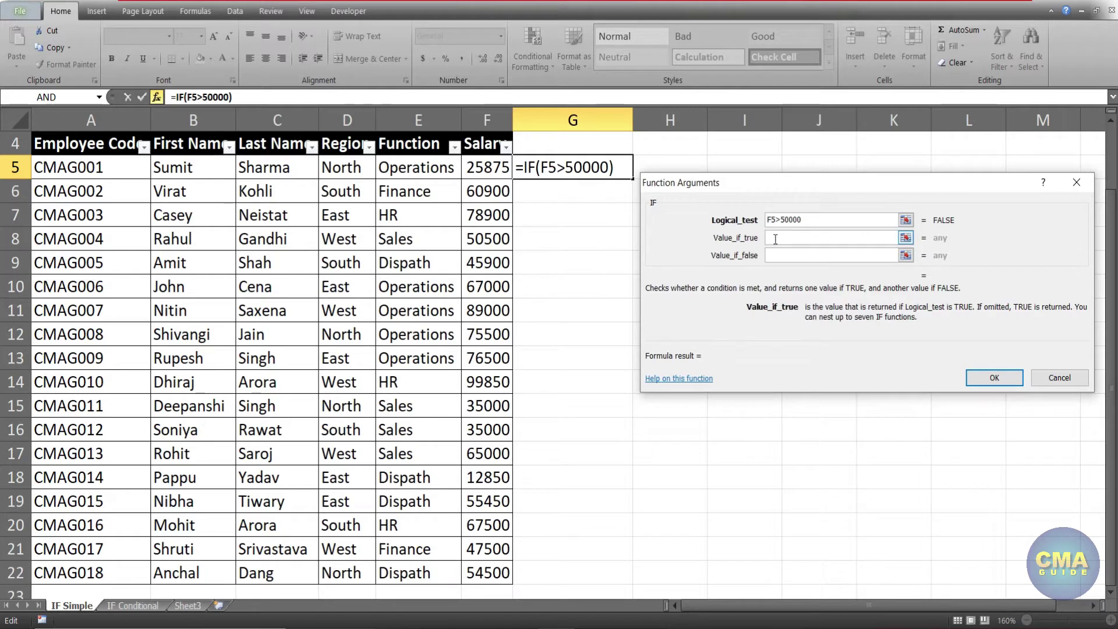
{"action": "left_click", "coordinate": [776, 239]}
{"action": "type", "text": "Ex"}
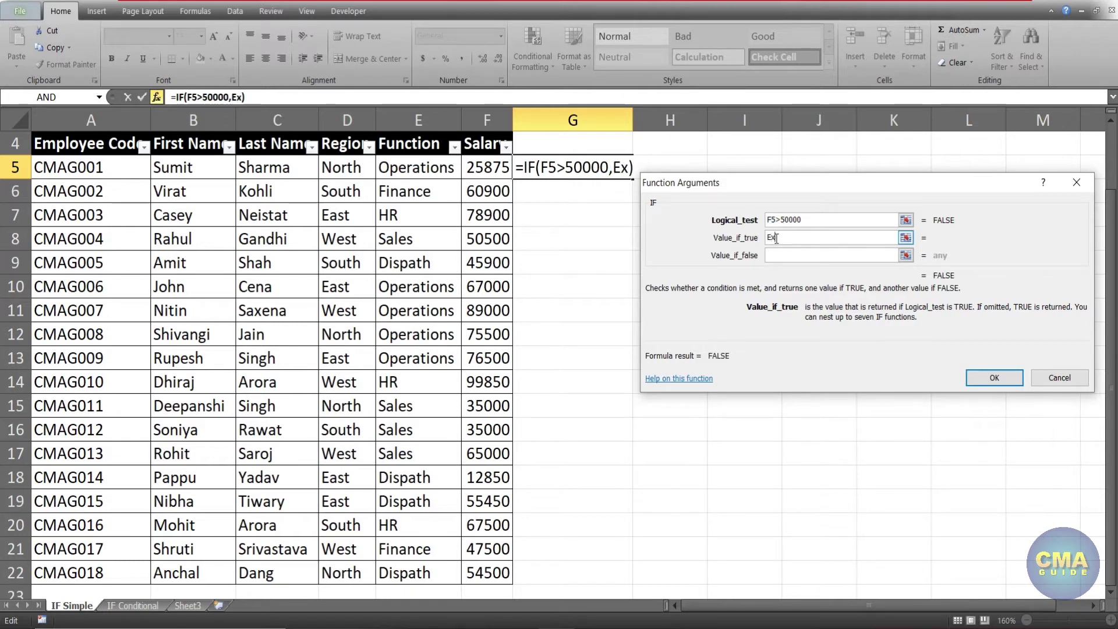
{"action": "type", "text": "pensive"}
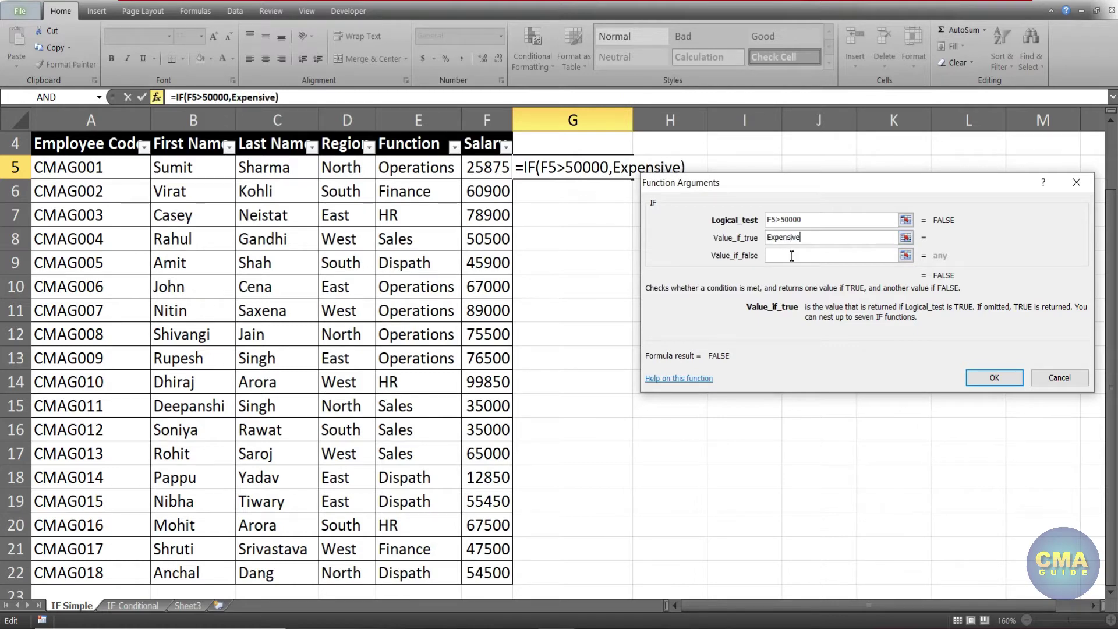
{"action": "left_click", "coordinate": [792, 256]}
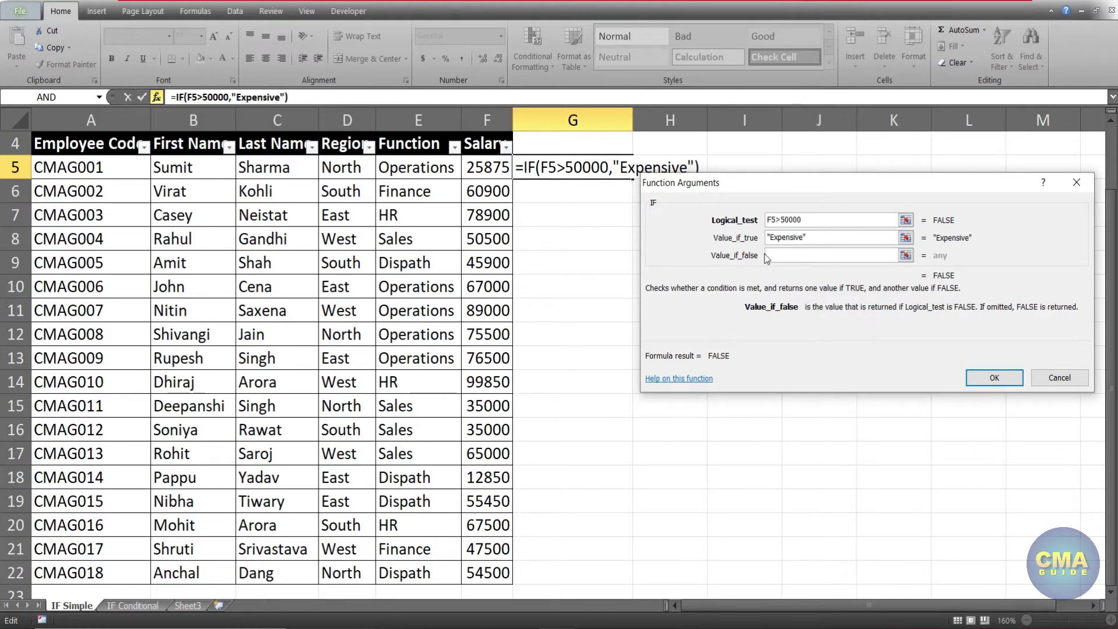
{"action": "left_click", "coordinate": [993, 378]}
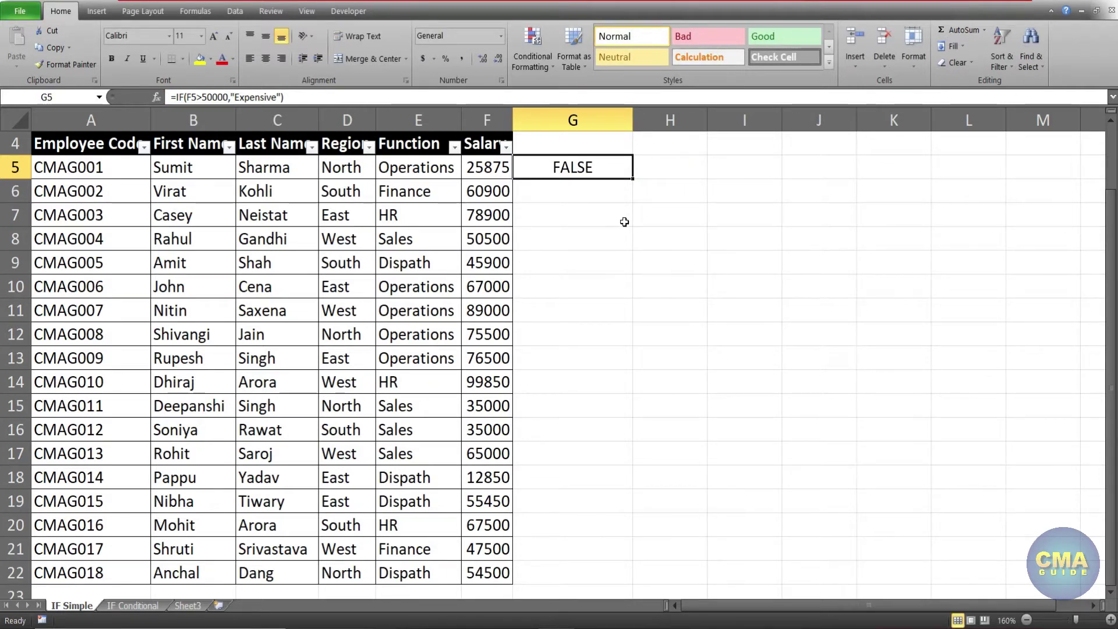
Step: Edit the IF formula in G5 to return empty text ("") when false, and fill it down to G22
{"action": "left_click_drag", "start_coordinate": [185, 169], "coordinate": [287, 177]}
{"action": "left_click", "coordinate": [492, 168]}
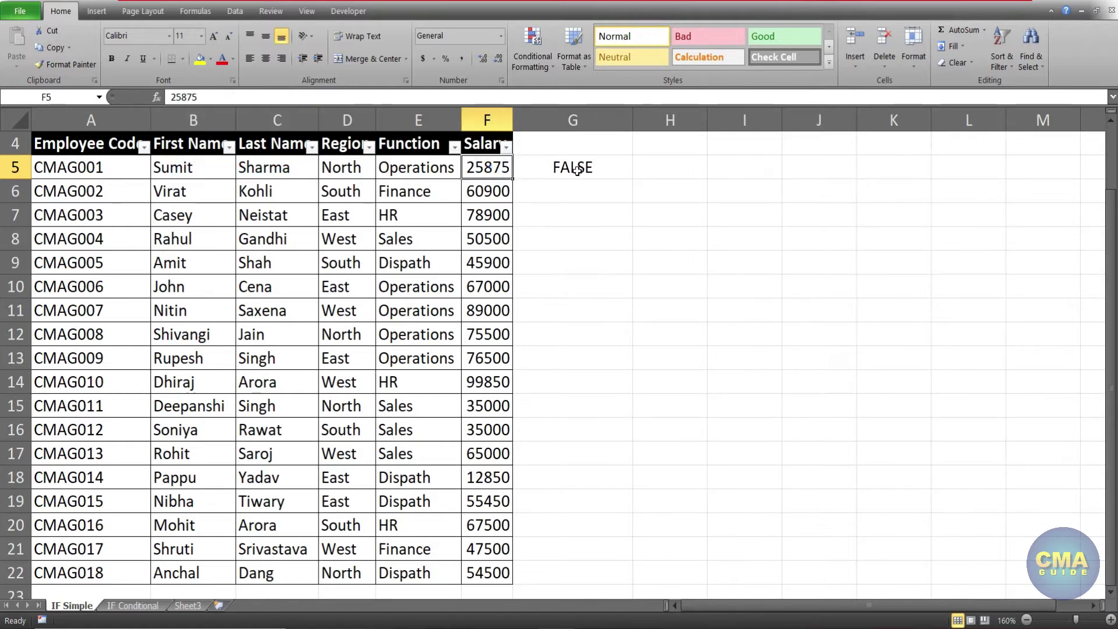
{"action": "left_click", "coordinate": [577, 173]}
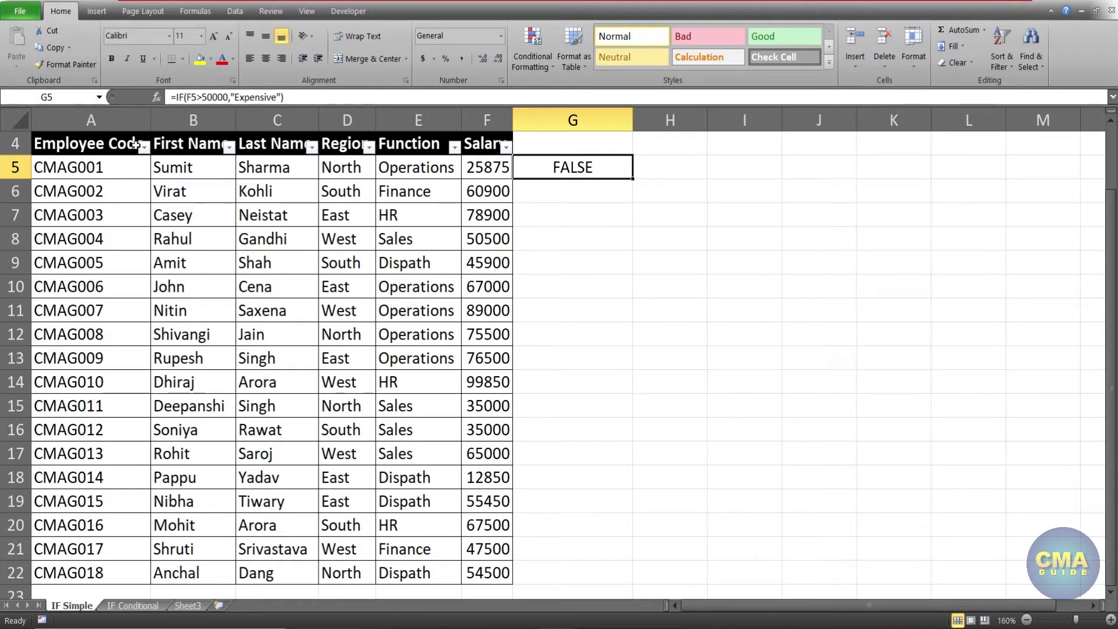
{"action": "left_click", "coordinate": [156, 97]}
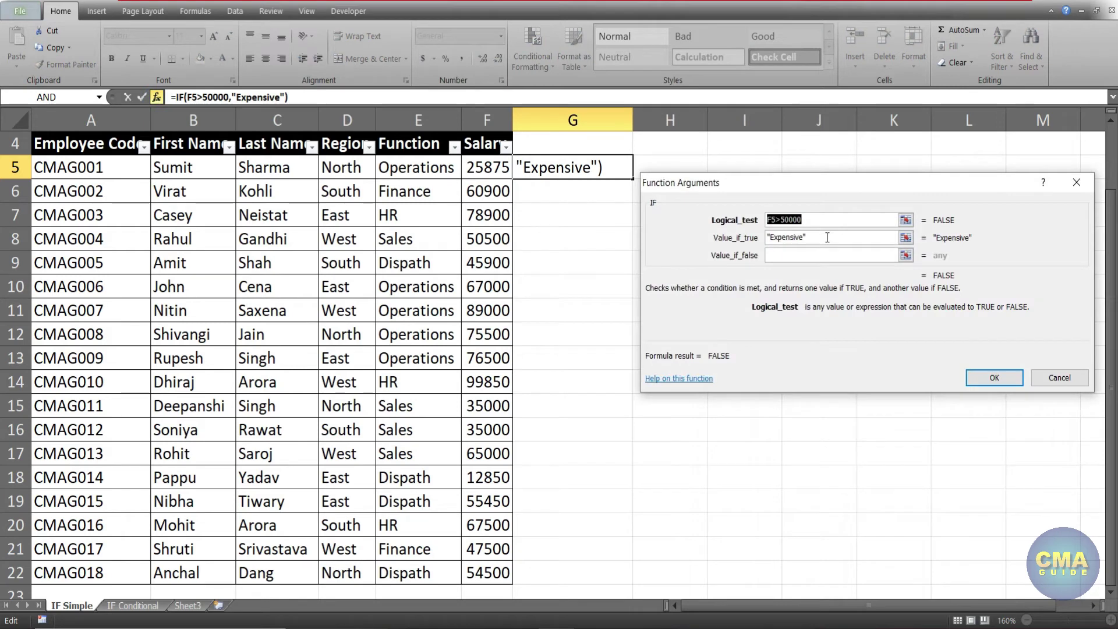
{"action": "left_click", "coordinate": [805, 255]}
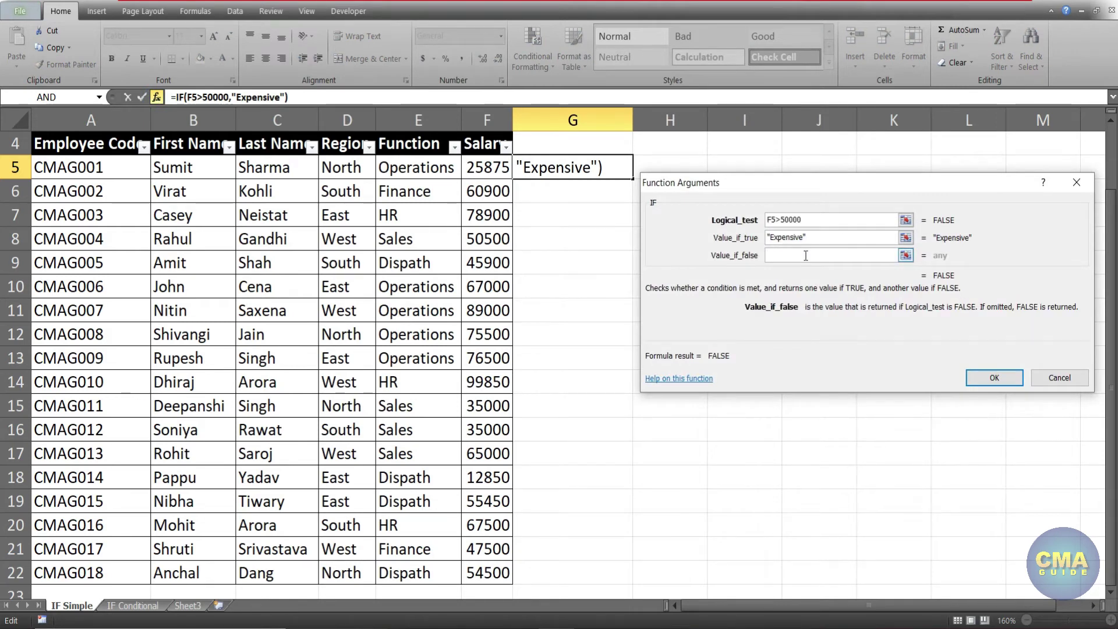
{"action": "type", "text": "\"\""}
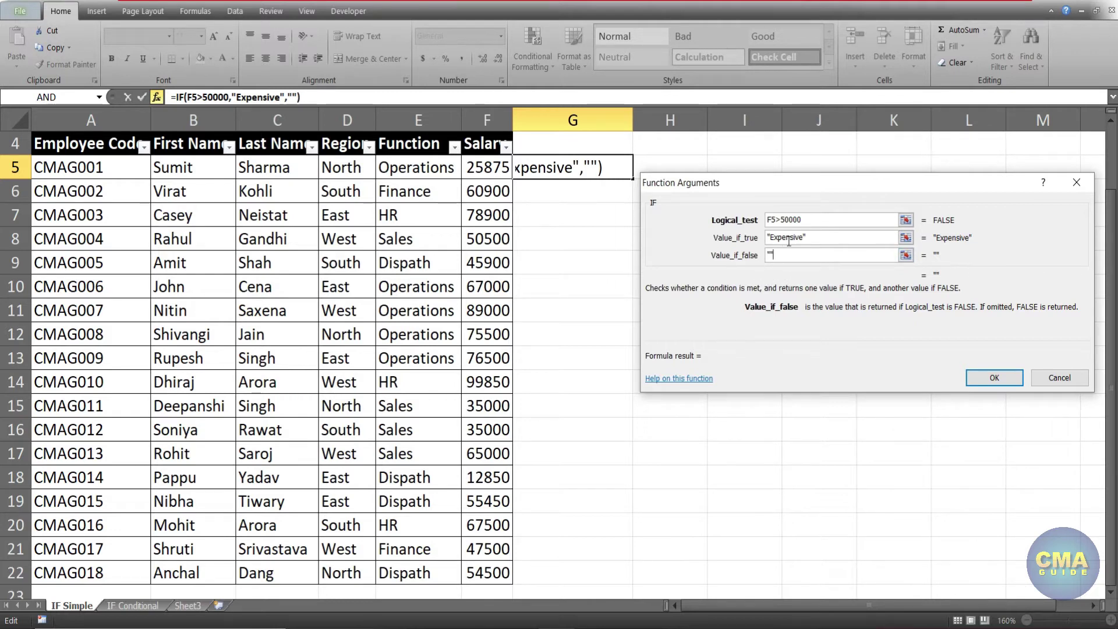
{"action": "left_click", "coordinate": [772, 254]}
{"action": "left_click_drag", "start_coordinate": [789, 255], "coordinate": [767, 261]}
{"action": "key", "text": "BackSpace"}
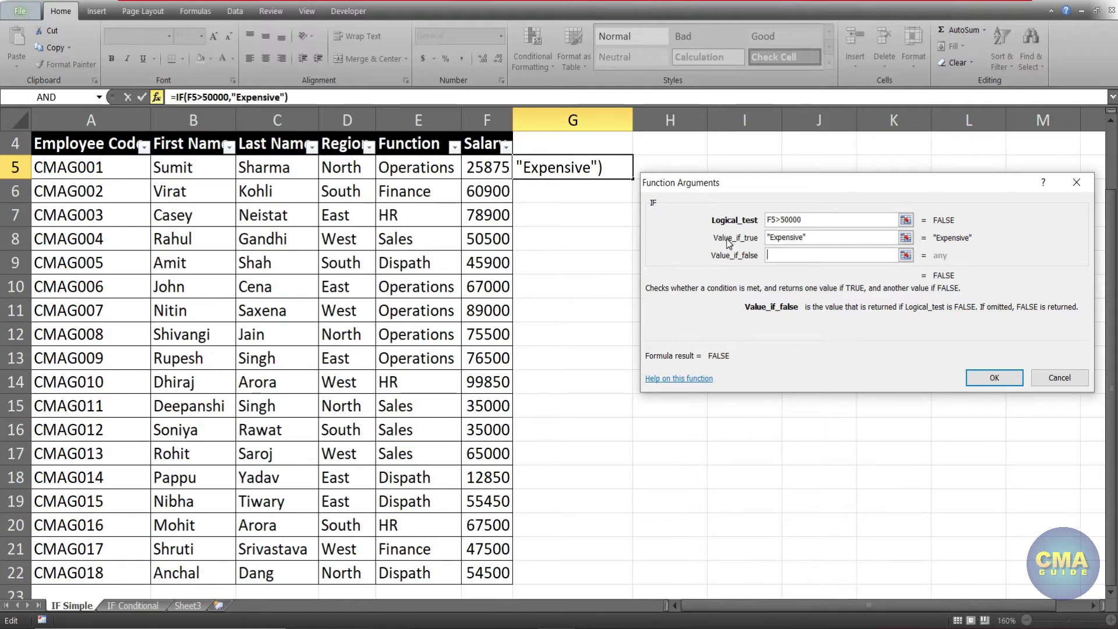
{"action": "type", "text": "\"\""}
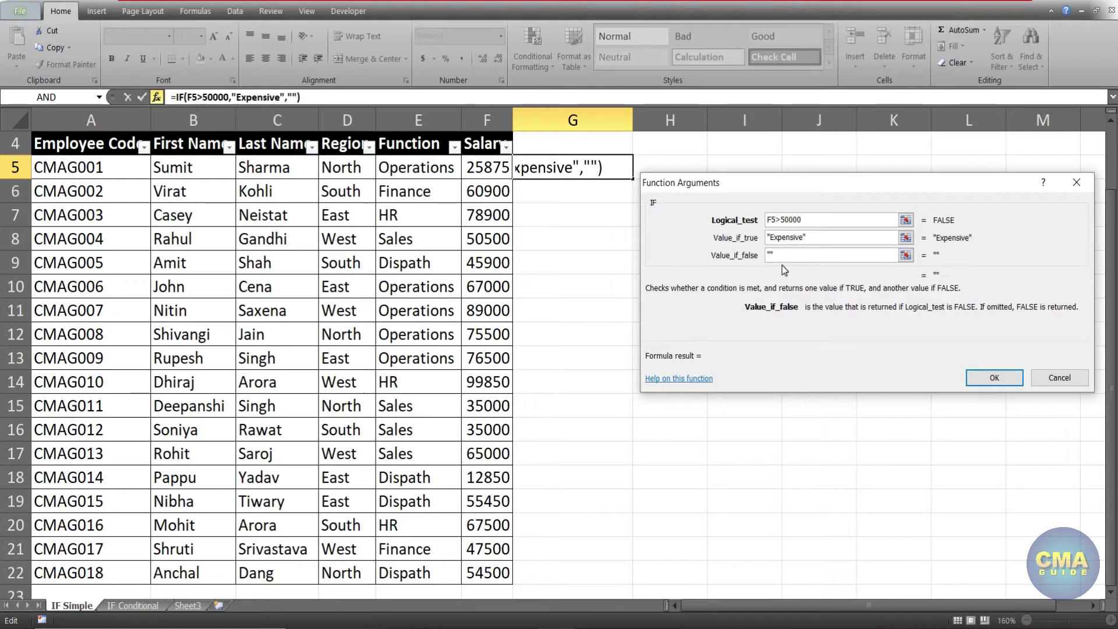
{"action": "left_click", "coordinate": [994, 377]}
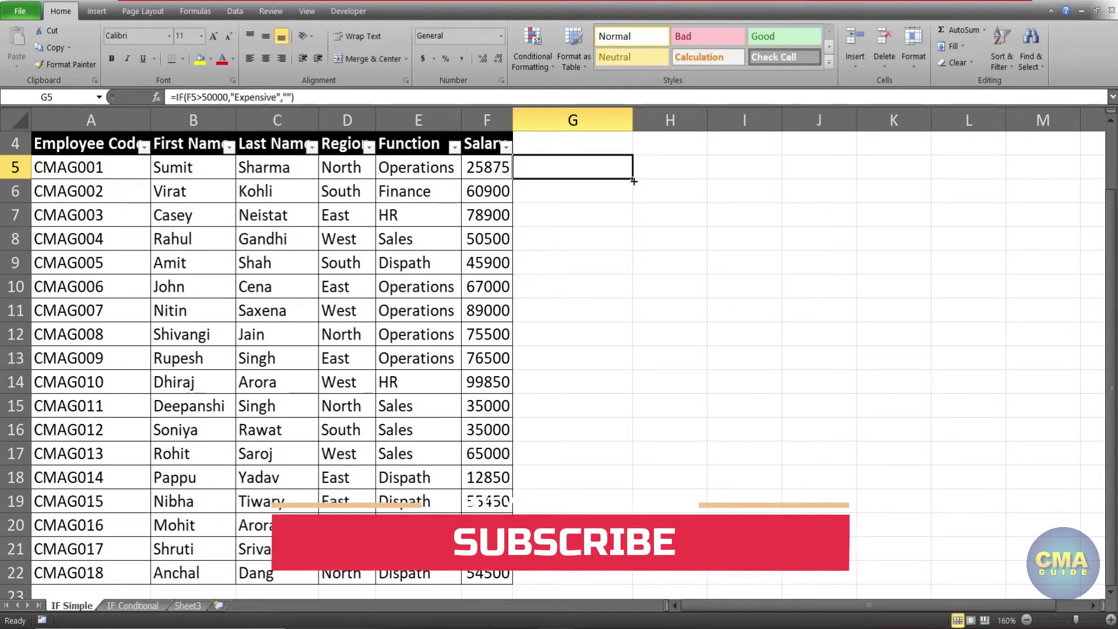
{"action": "left_click_drag", "start_coordinate": [633, 179], "coordinate": [579, 577]}
{"action": "left_click", "coordinate": [663, 183]}
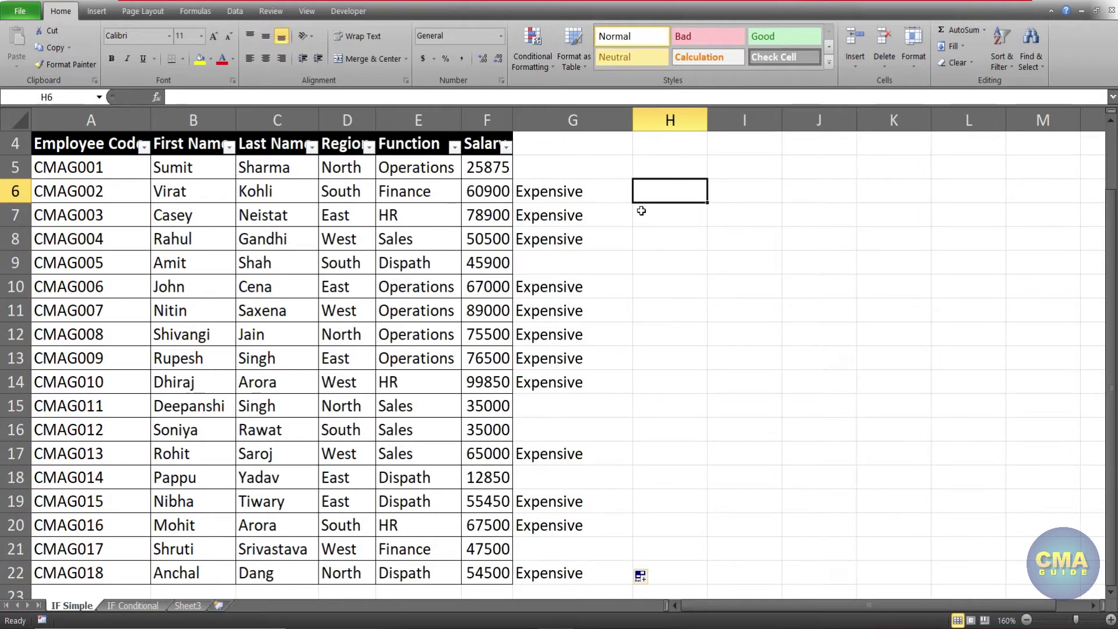
Step: Set the value if false of the G5 formula to Economical and fill the formula down to G22
{"action": "left_click", "coordinate": [564, 165]}
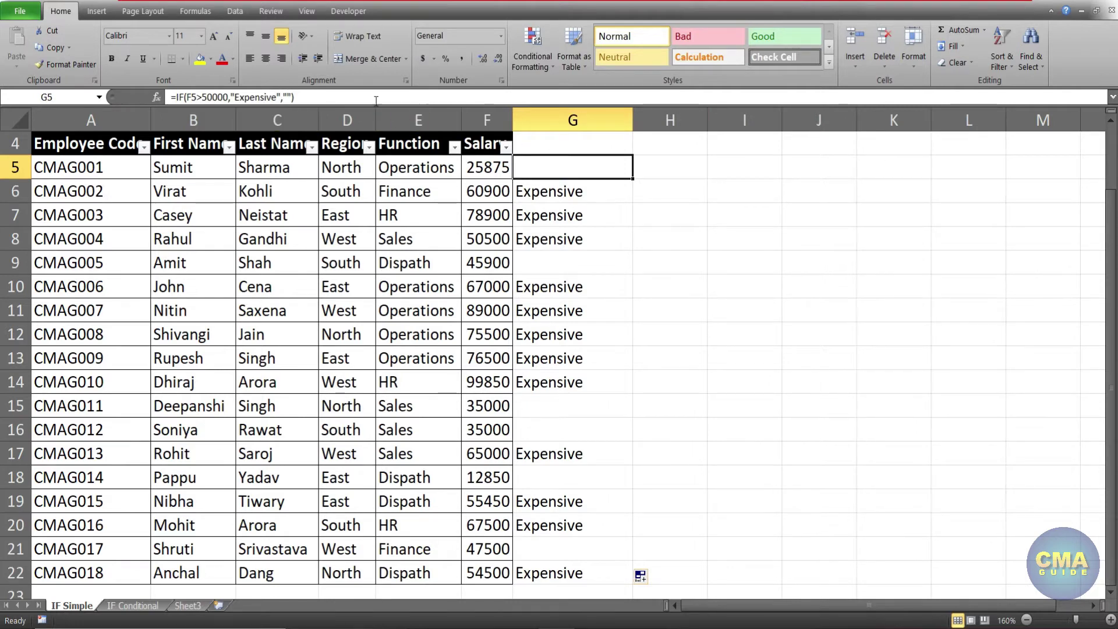
{"action": "left_click", "coordinate": [156, 97]}
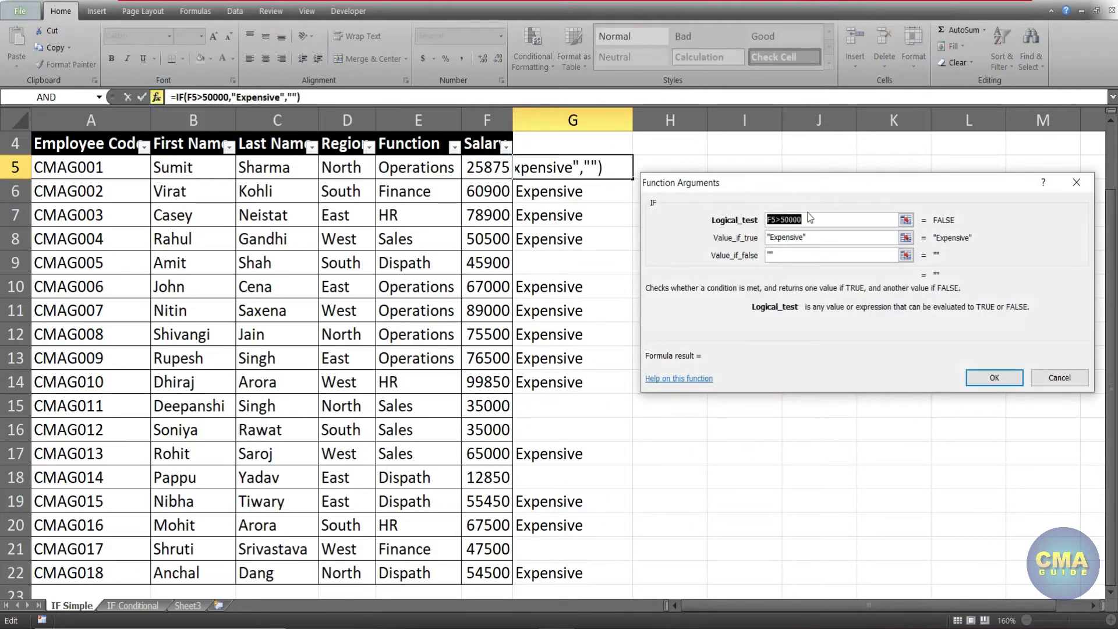
{"action": "left_click", "coordinate": [779, 254]}
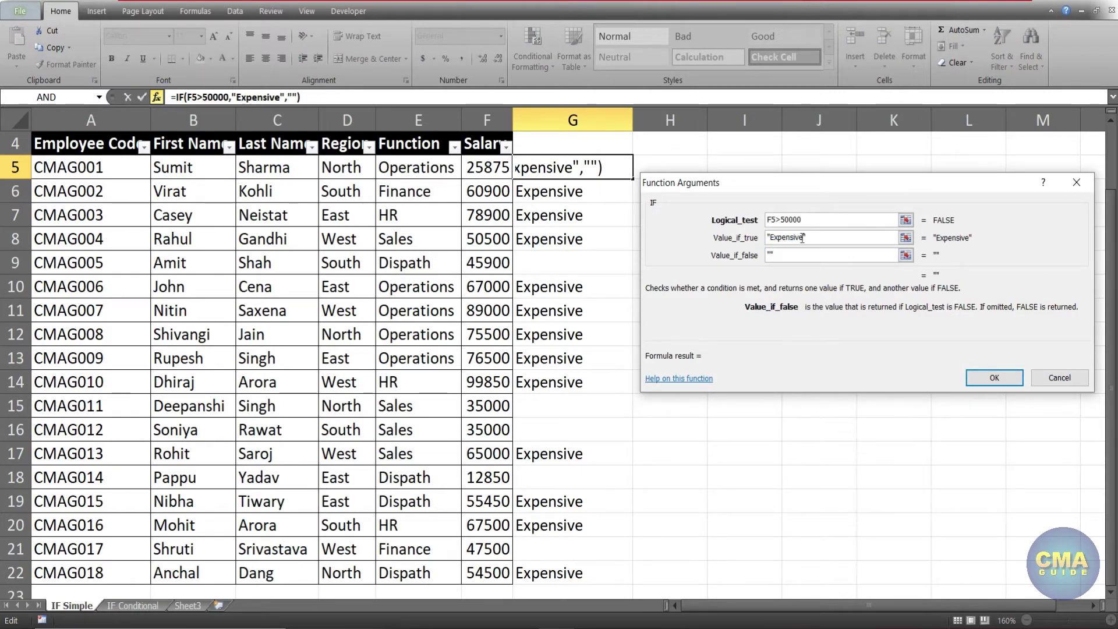
{"action": "left_click_drag", "start_coordinate": [788, 255], "coordinate": [757, 249]}
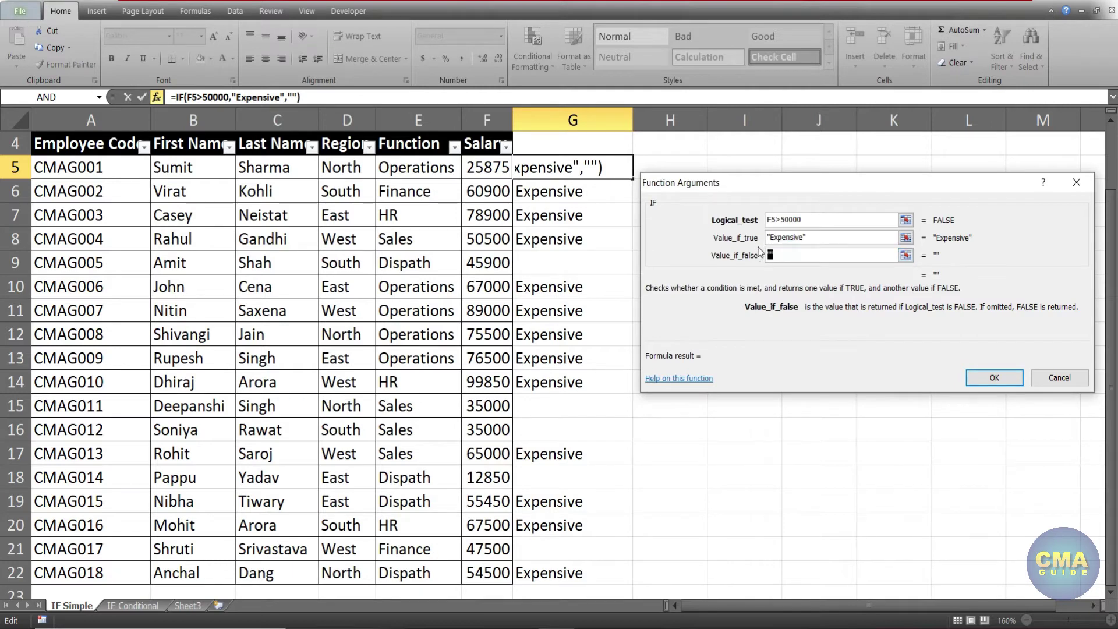
{"action": "type", "text": "Ec"}
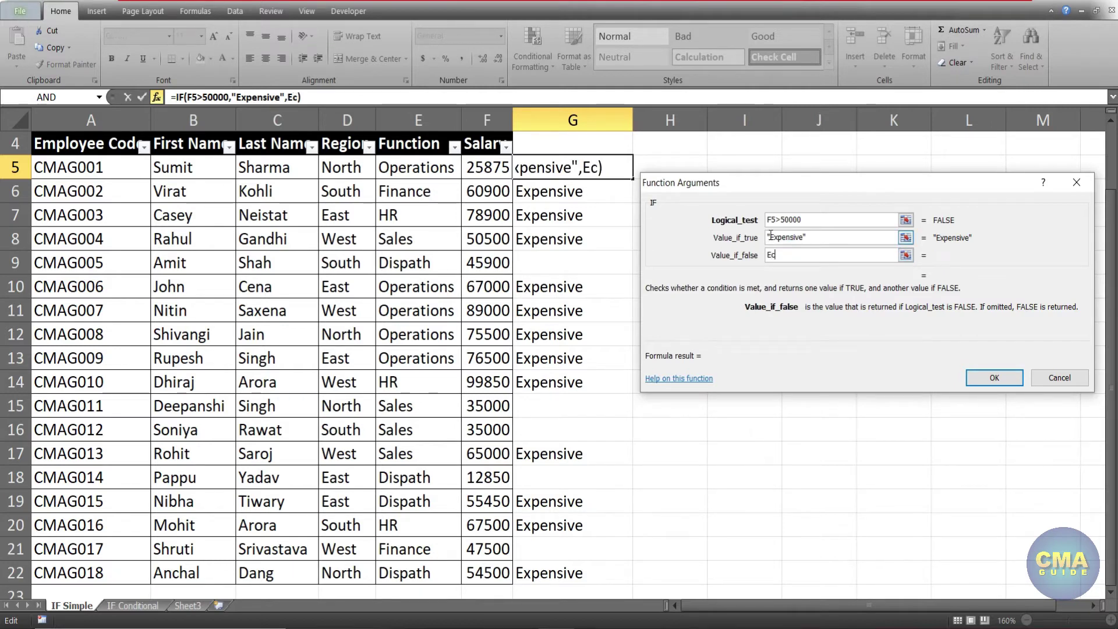
{"action": "type", "text": "onomical"}
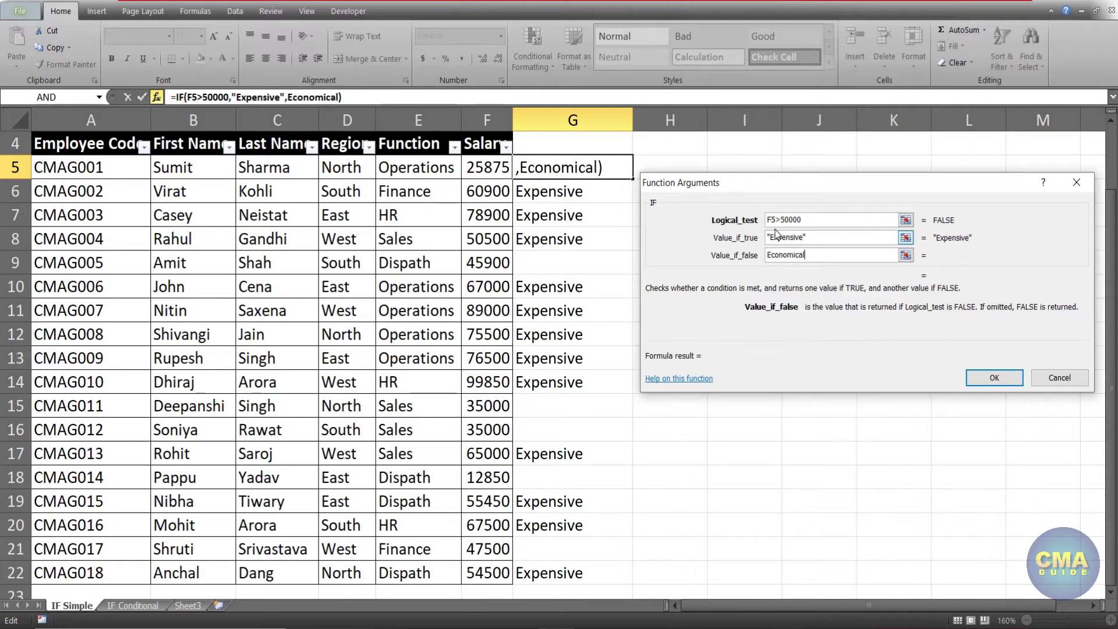
{"action": "left_click", "coordinate": [994, 377]}
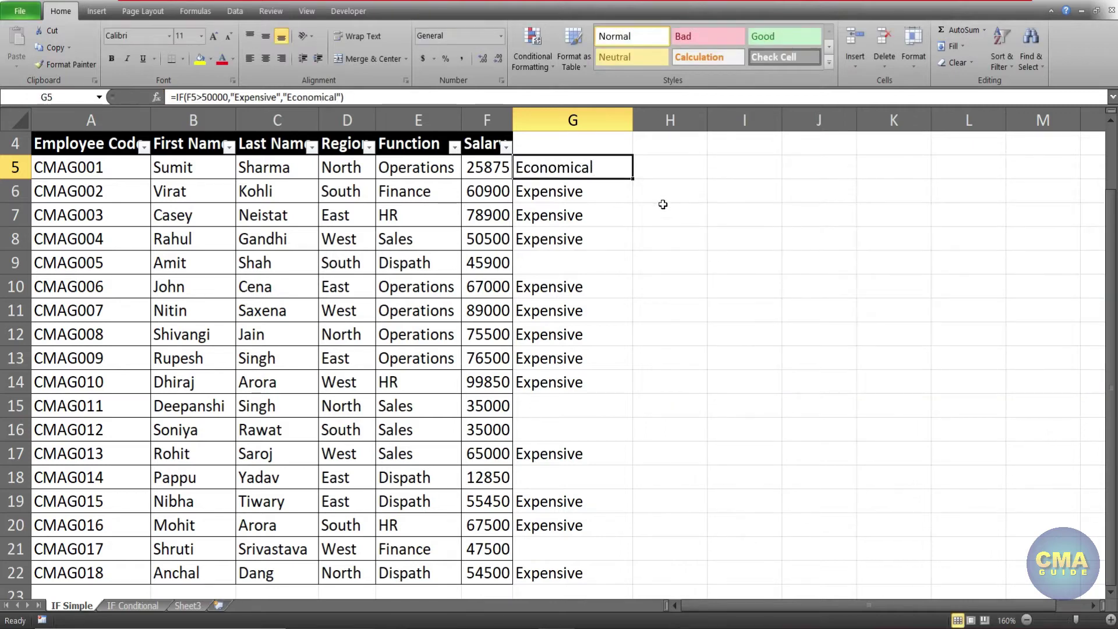
{"action": "left_click_drag", "start_coordinate": [633, 181], "coordinate": [585, 577]}
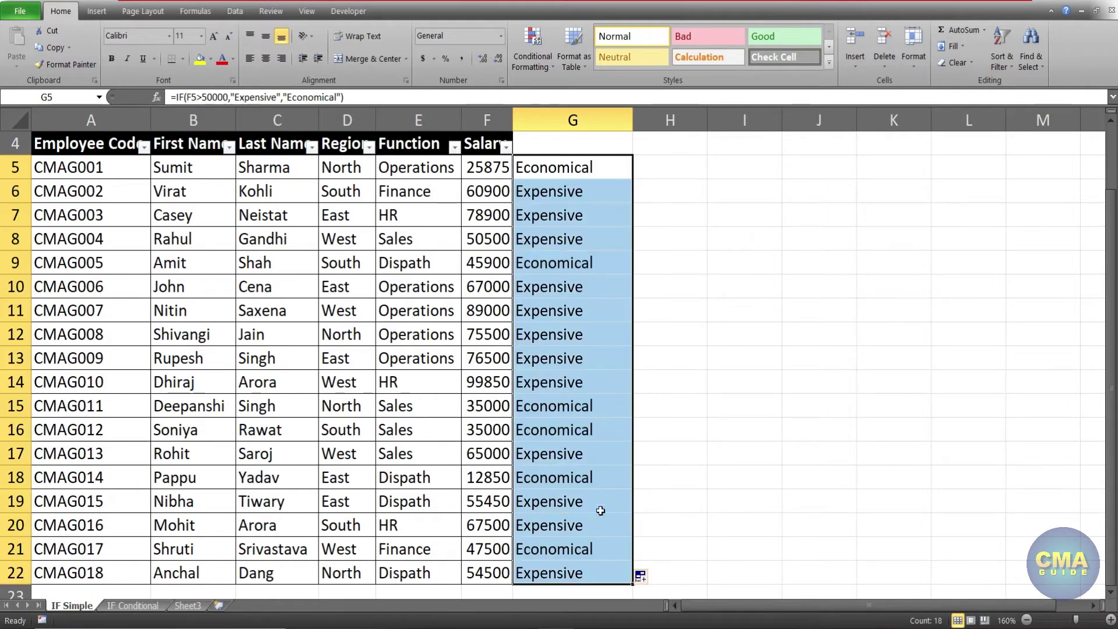
{"action": "left_click", "coordinate": [736, 234]}
Step: Examine the IF formulas and their results in column G against the salaries
{"action": "left_click", "coordinate": [578, 169]}
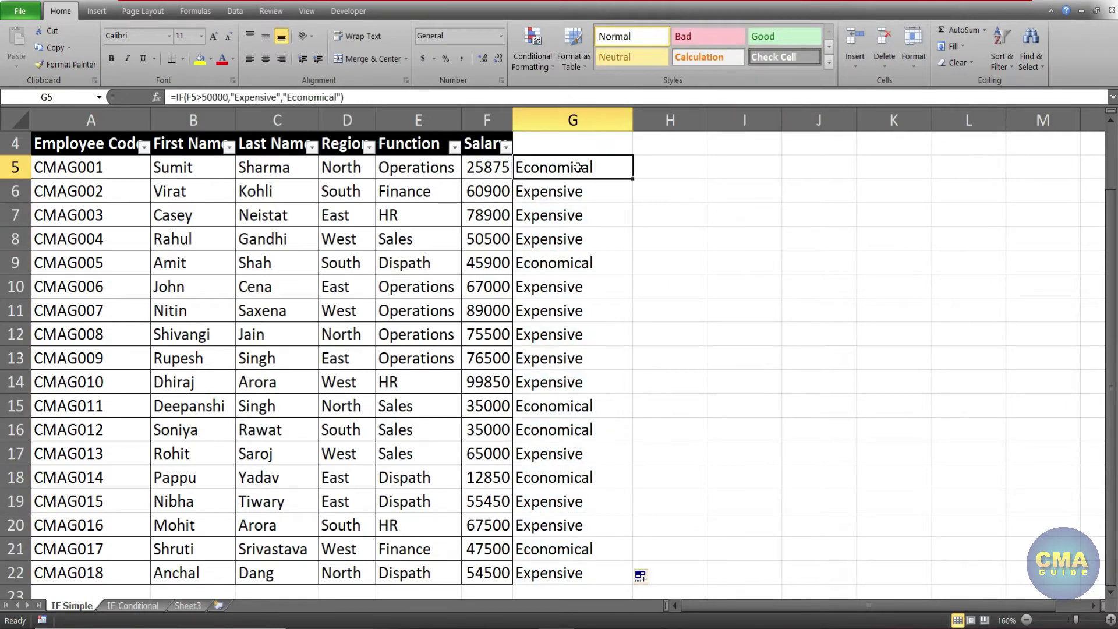
{"action": "left_click", "coordinate": [595, 195]}
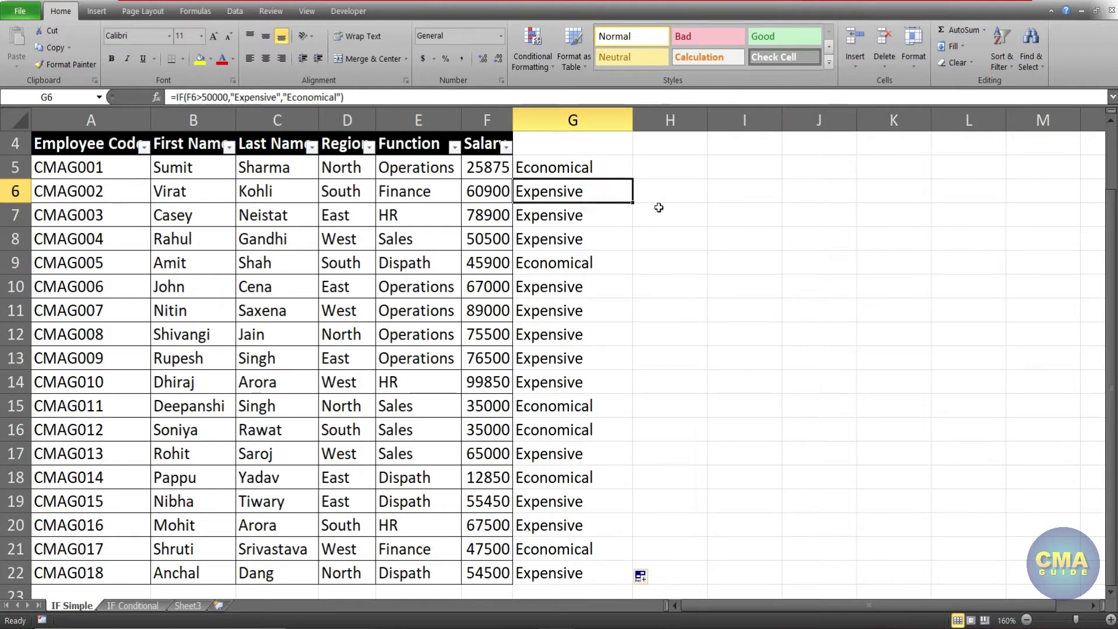
{"action": "left_click", "coordinate": [659, 193]}
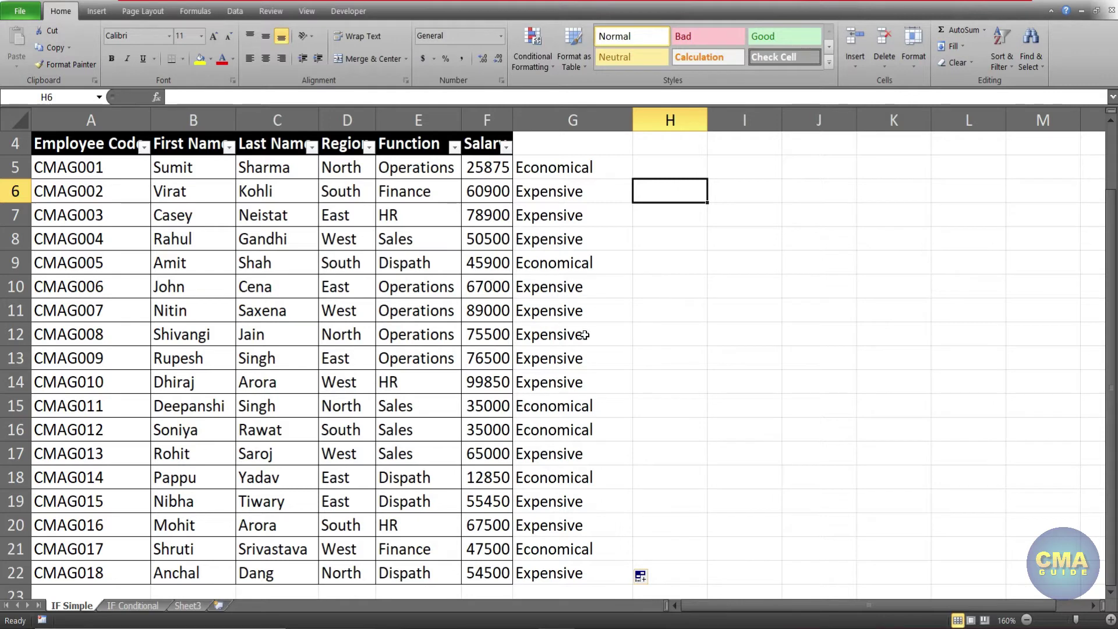
{"action": "left_click", "coordinate": [563, 235]}
{"action": "left_click", "coordinate": [572, 287]}
{"action": "left_click", "coordinate": [571, 333]}
{"action": "left_click", "coordinate": [570, 384]}
{"action": "left_click_drag", "start_coordinate": [574, 166], "coordinate": [577, 355]}
{"action": "left_click", "coordinate": [662, 241]}
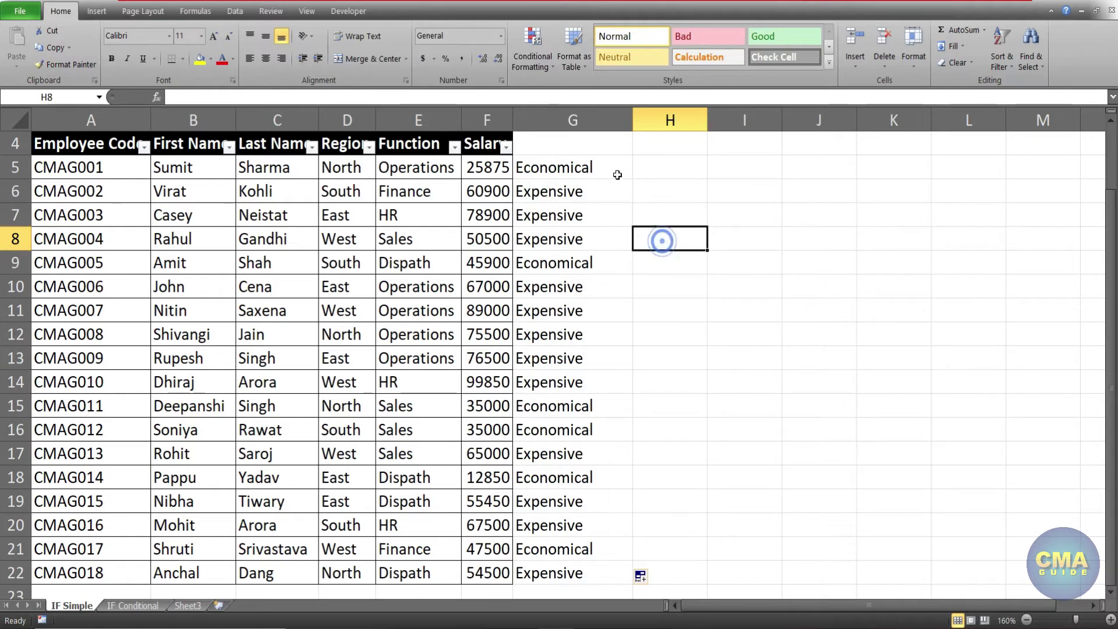
{"action": "left_click", "coordinate": [580, 168]}
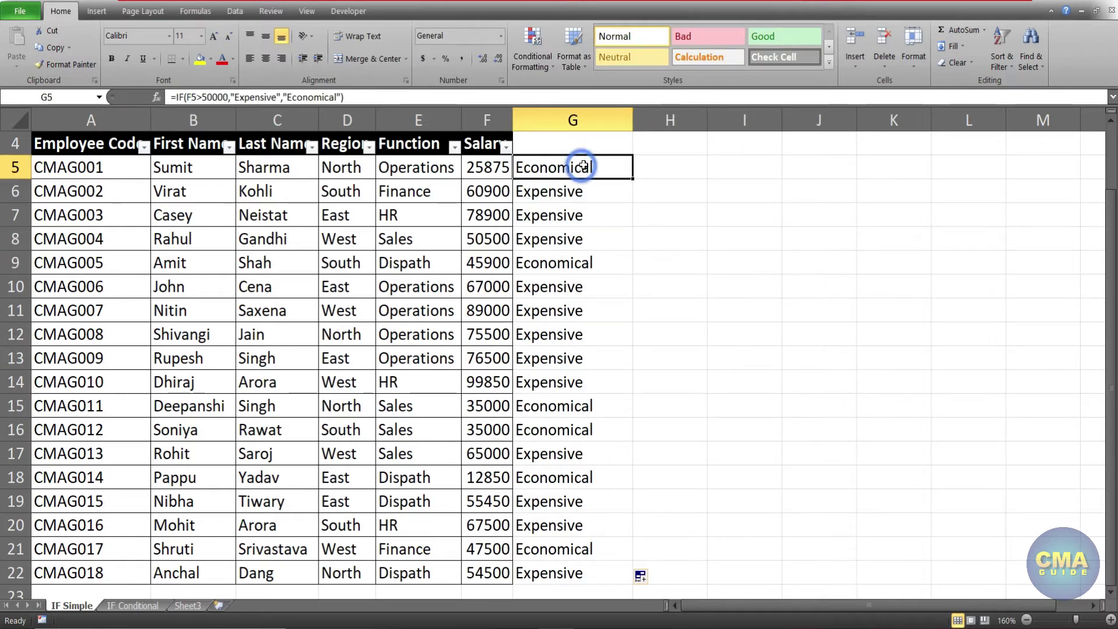
Step: Apply a Text that Contains conditional formatting rule to column G, highlighting "Expensive" with Light Red Fill with Dark Red Text
{"action": "left_click", "coordinate": [604, 198]}
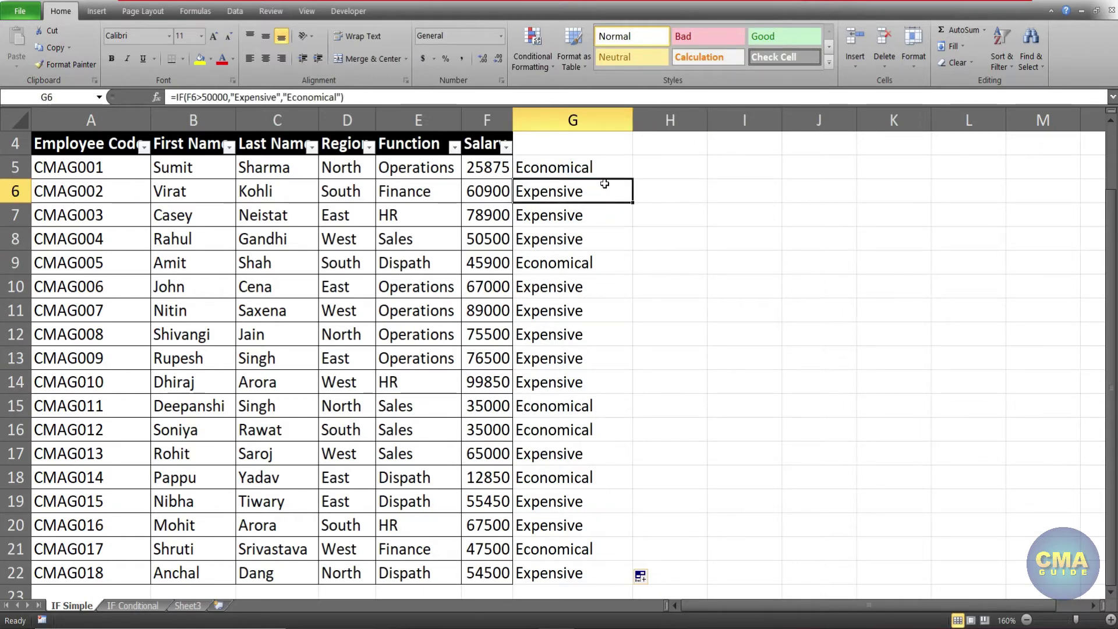
{"action": "left_click", "coordinate": [601, 164]}
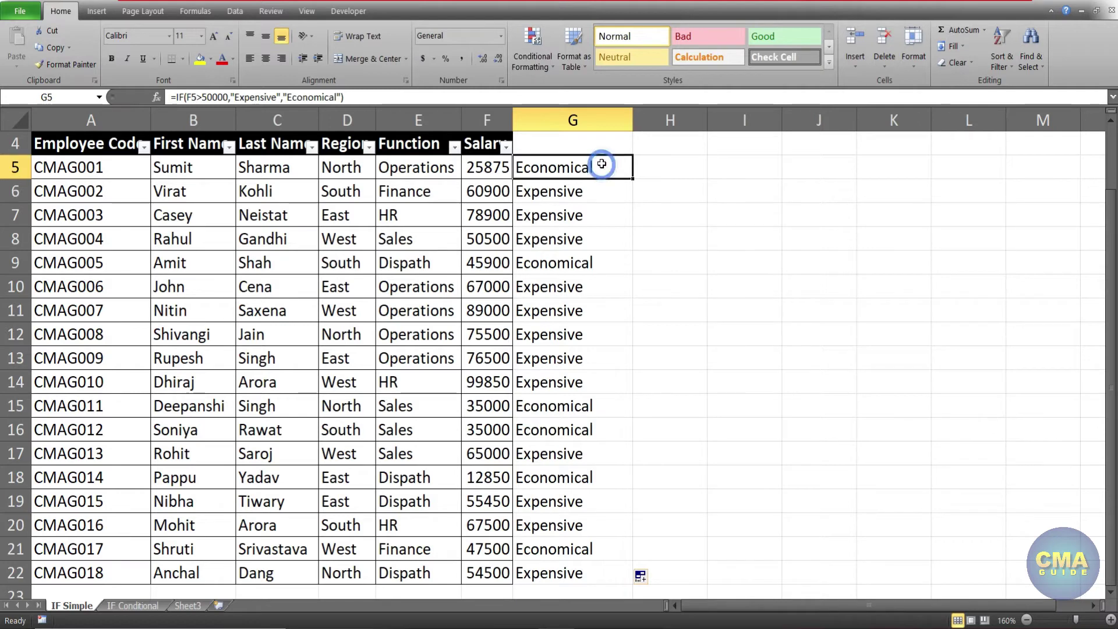
{"action": "left_click", "coordinate": [566, 120]}
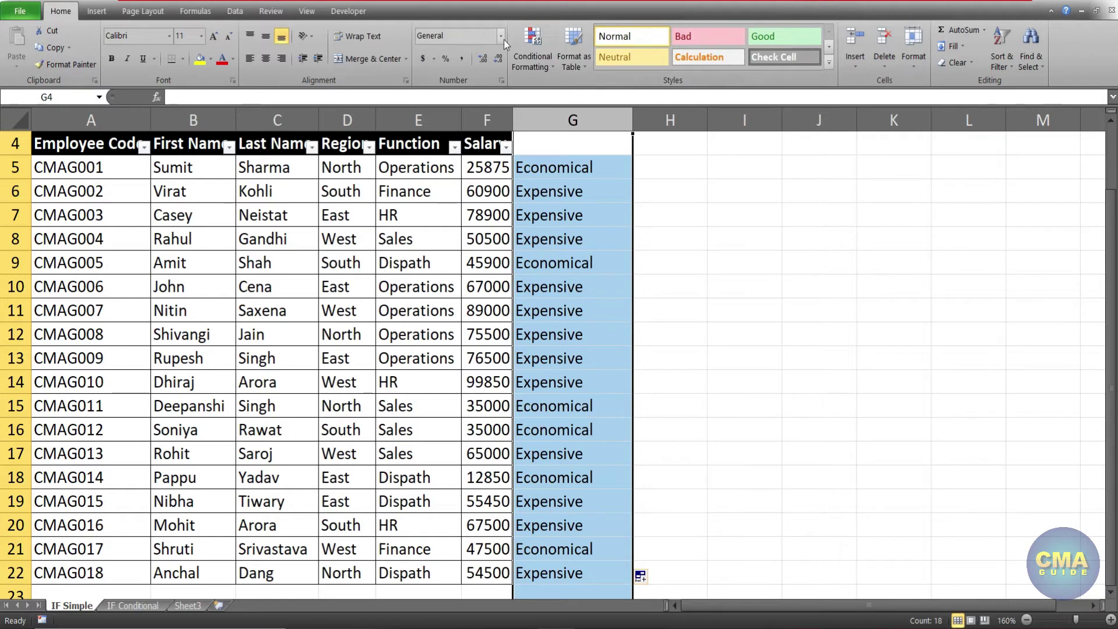
{"action": "left_click", "coordinate": [551, 69]}
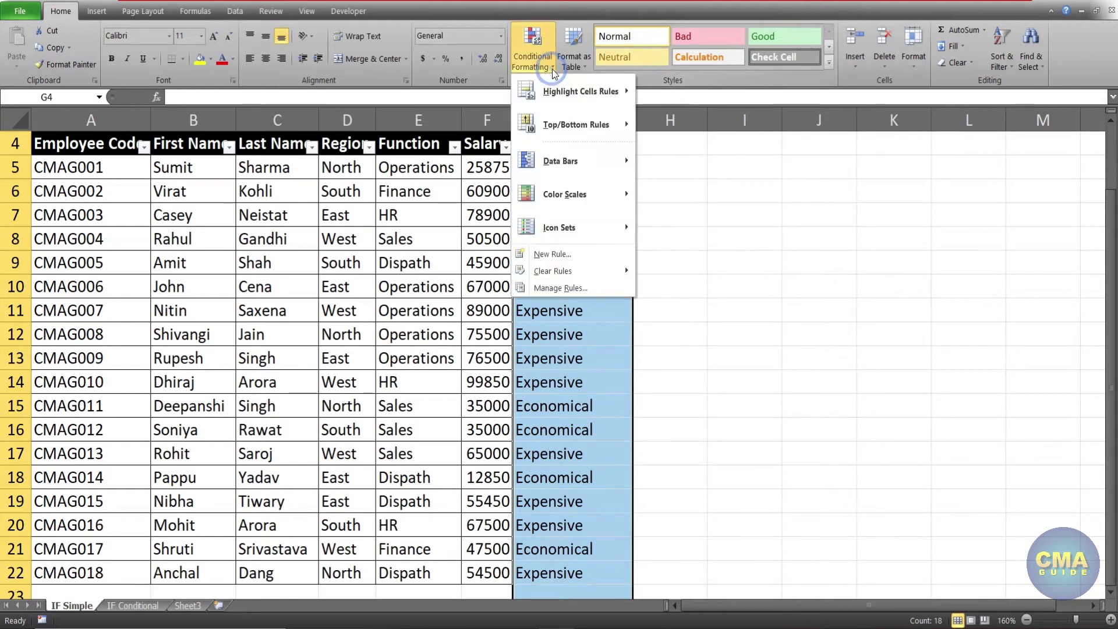
{"action": "mouse_move", "coordinate": [623, 98]}
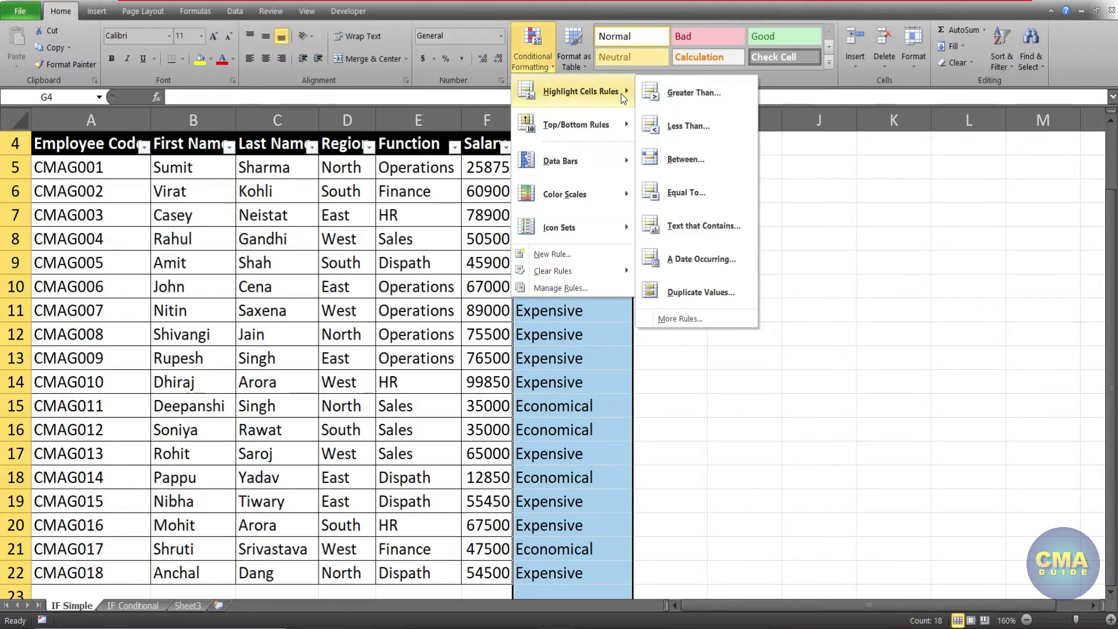
{"action": "left_click", "coordinate": [696, 227]}
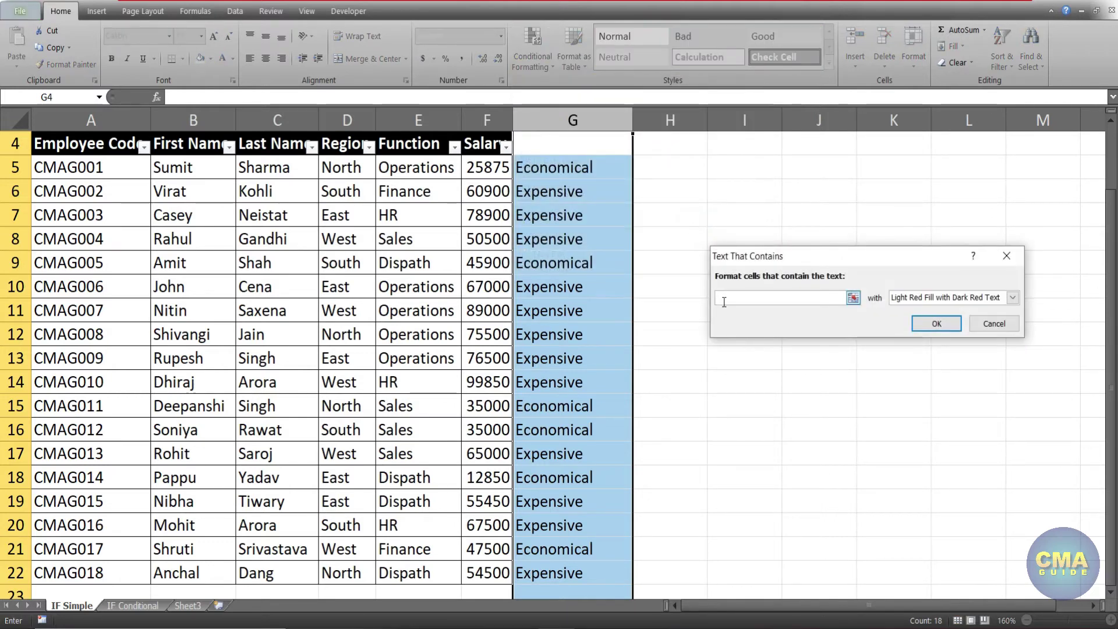
{"action": "type", "text": "Ex"}
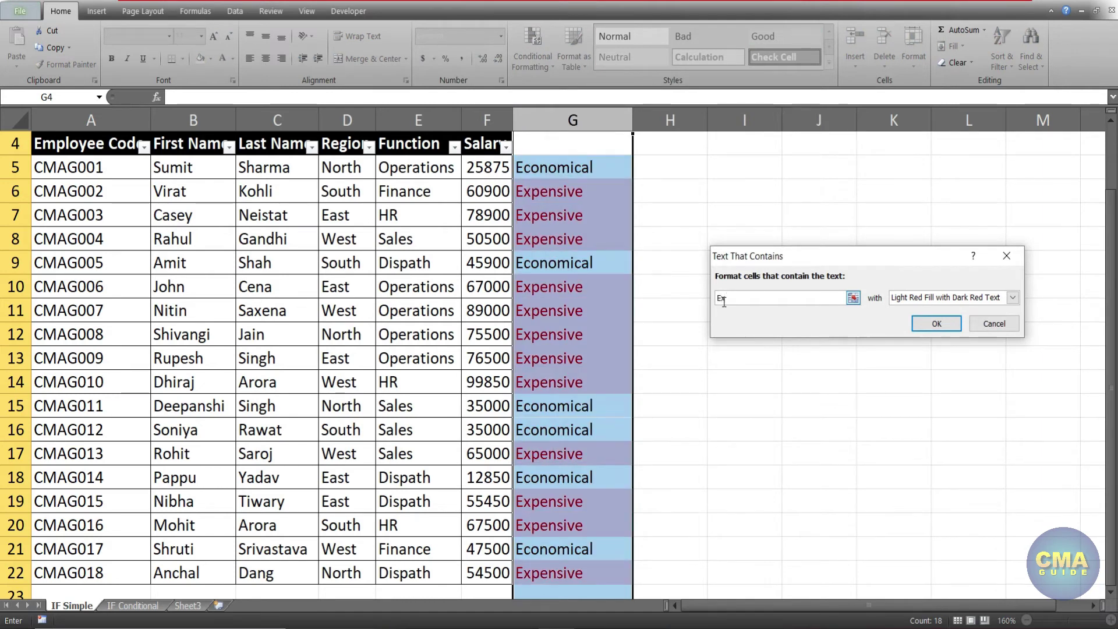
{"action": "type", "text": "pensive"}
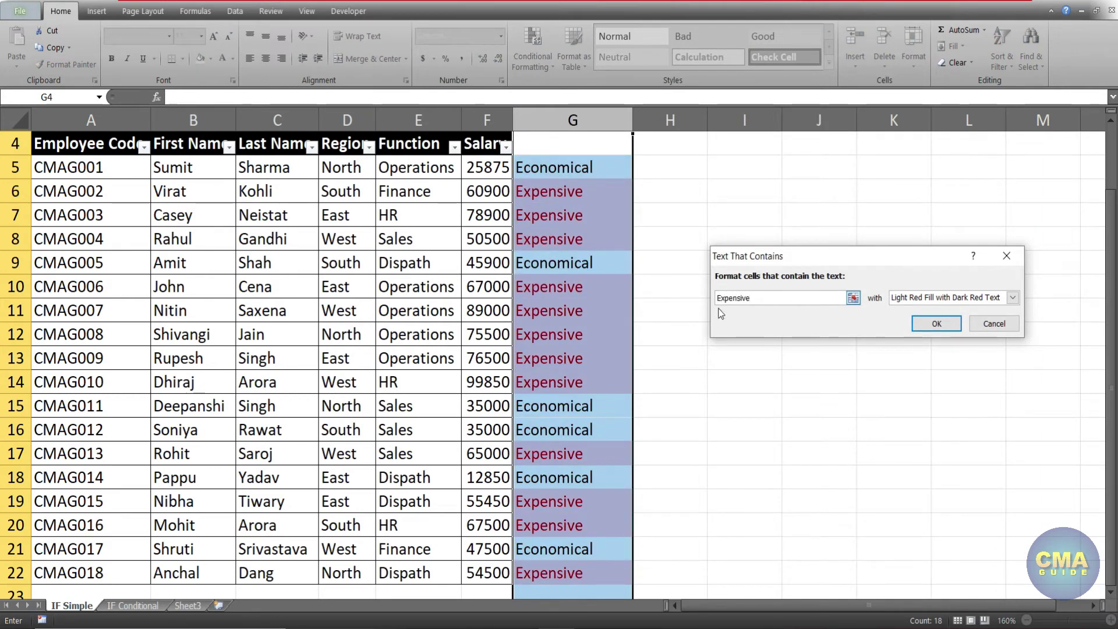
{"action": "left_click", "coordinate": [984, 298]}
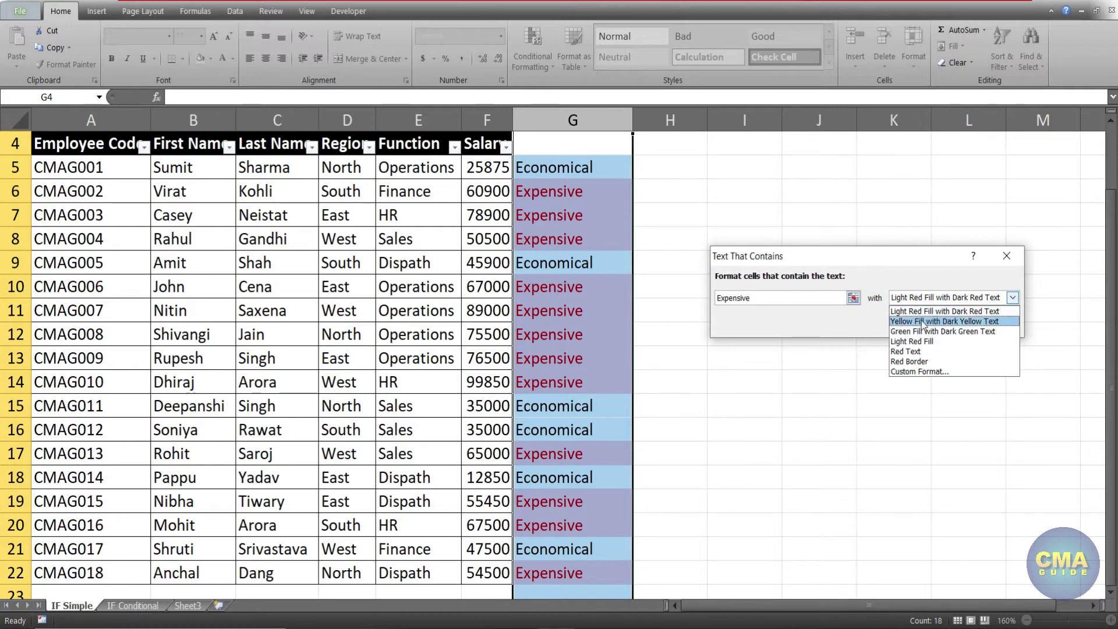
{"action": "left_click", "coordinate": [926, 313]}
{"action": "left_click", "coordinate": [928, 320]}
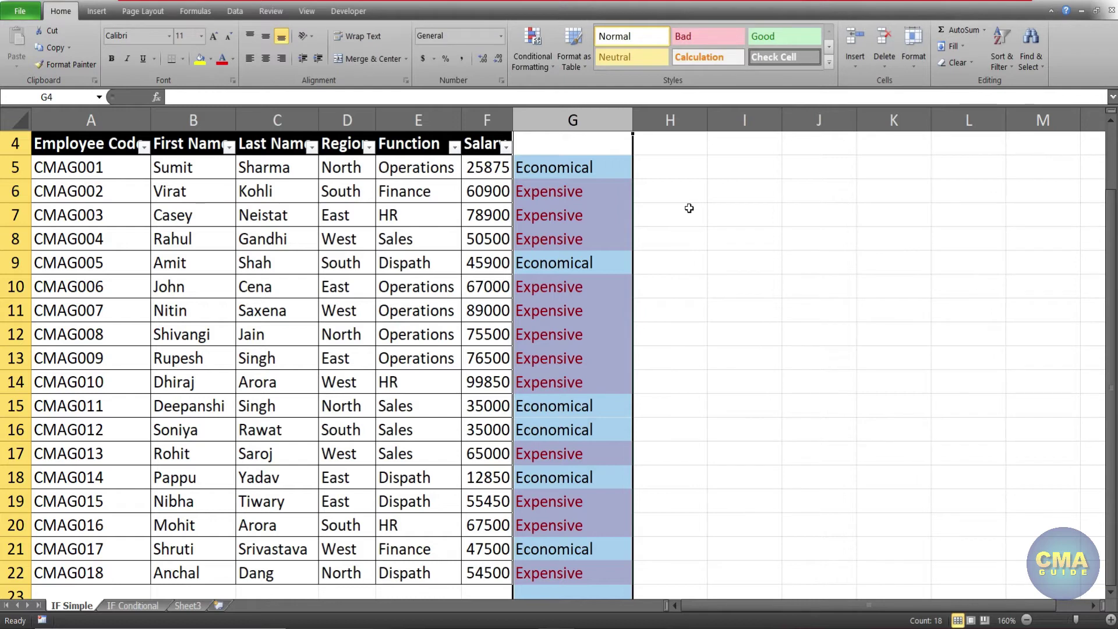
{"action": "left_click", "coordinate": [689, 207]}
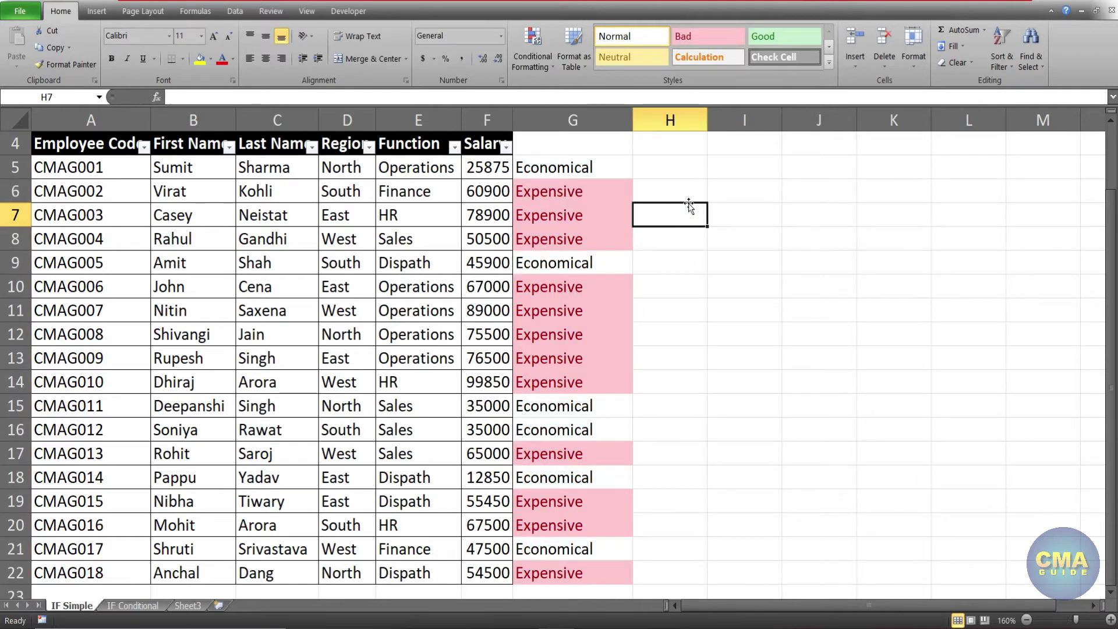
Step: Examine the highlighted and unhighlighted IF results in G5:G22
{"action": "left_click", "coordinate": [606, 169]}
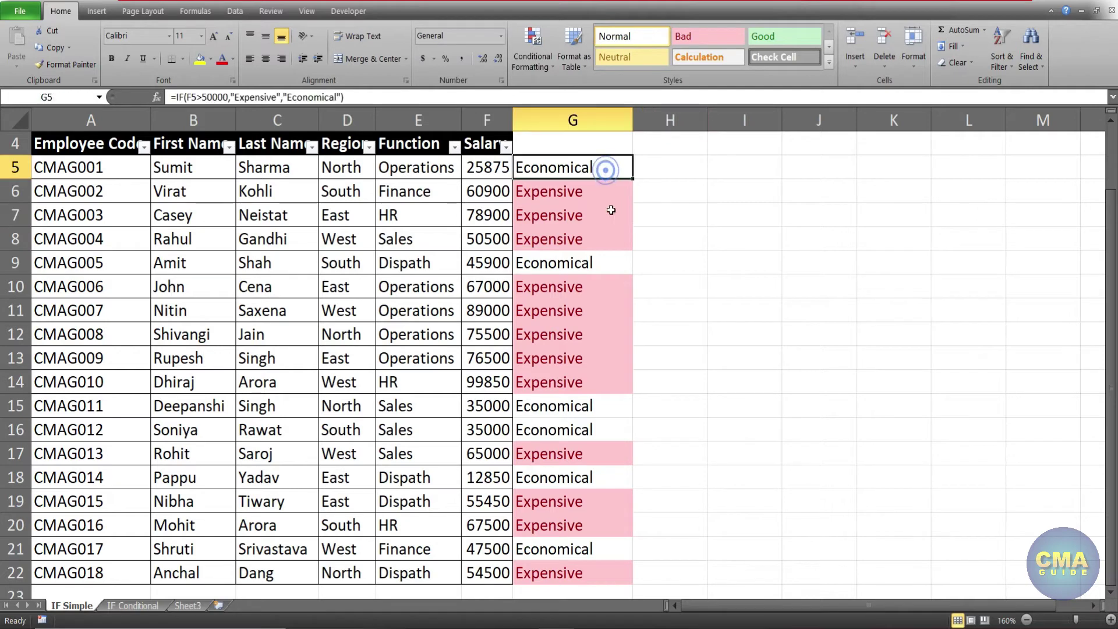
{"action": "left_click", "coordinate": [615, 286]}
{"action": "left_click", "coordinate": [645, 306]}
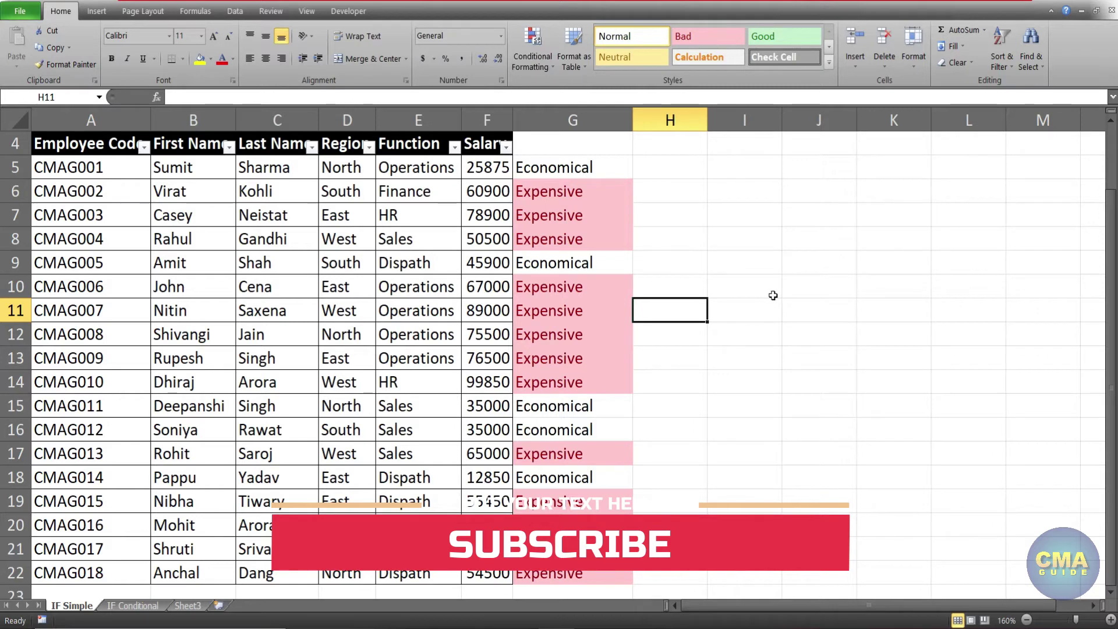
{"action": "left_click_drag", "start_coordinate": [571, 167], "coordinate": [568, 577]}
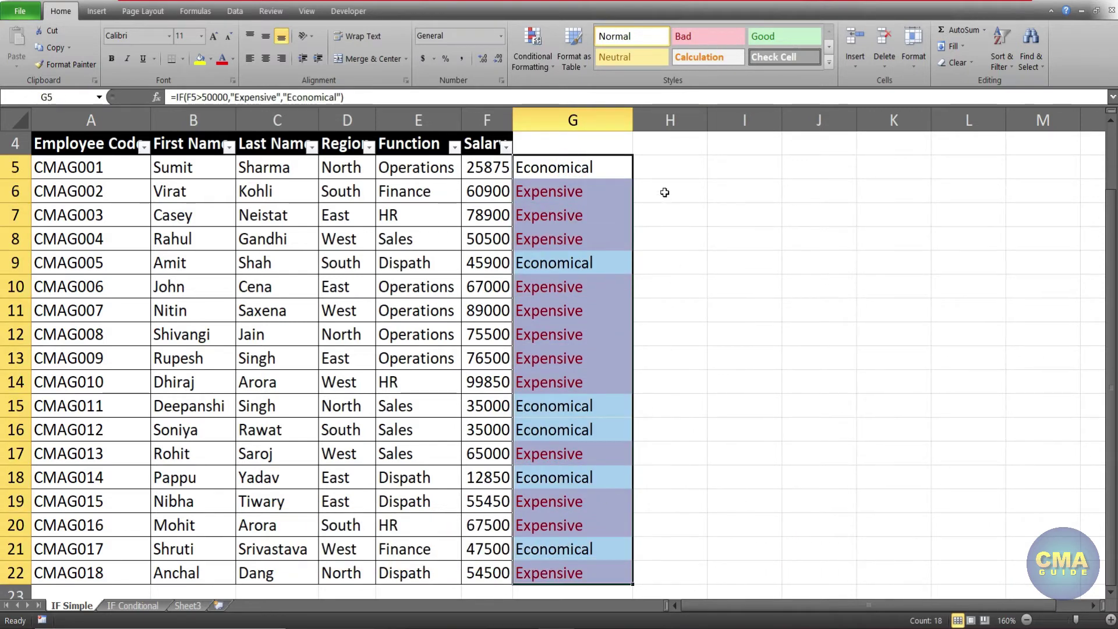
{"action": "left_click", "coordinate": [664, 192]}
{"action": "left_click", "coordinate": [664, 166]}
{"action": "left_click_drag", "start_coordinate": [608, 167], "coordinate": [565, 568]}
{"action": "left_click", "coordinate": [590, 148]}
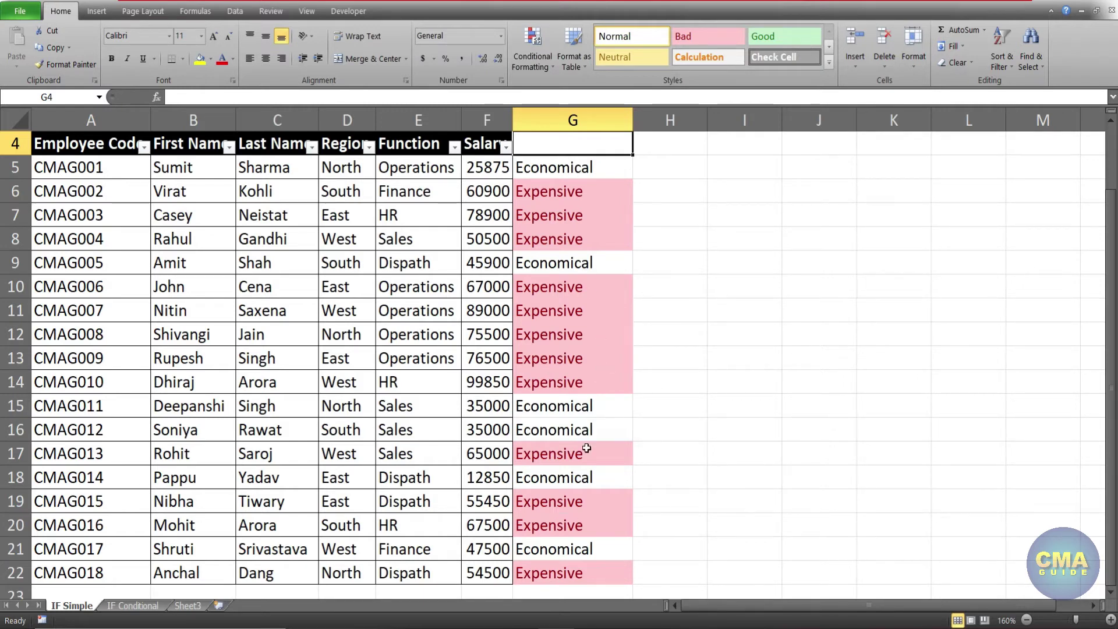
{"action": "left_click", "coordinate": [670, 243]}
{"action": "left_click", "coordinate": [676, 213]}
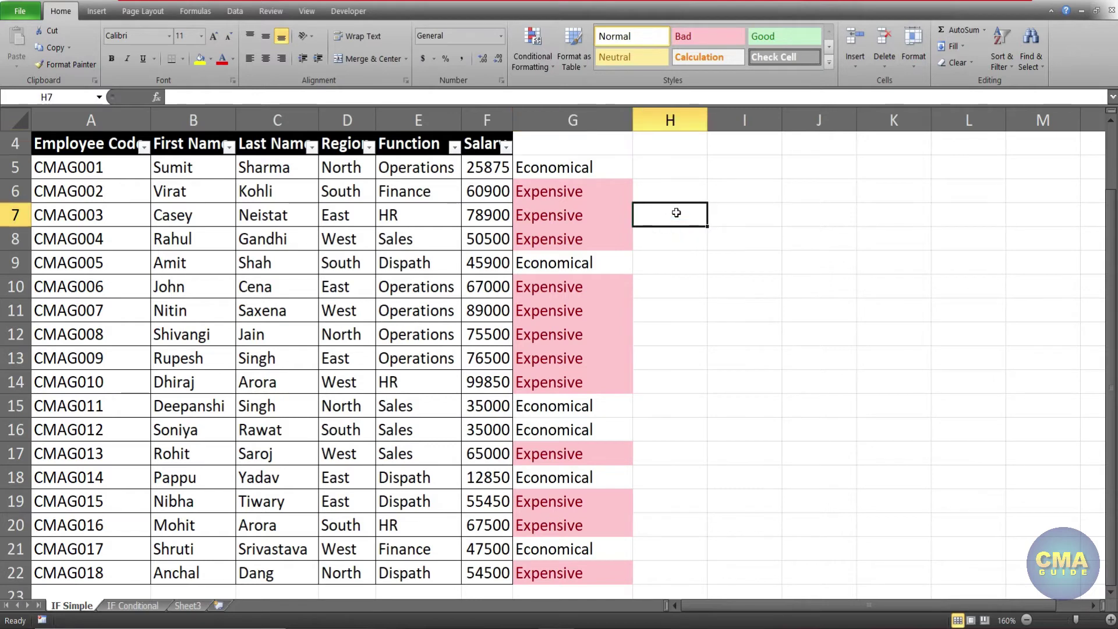
{"action": "left_click", "coordinate": [675, 189]}
{"action": "left_click", "coordinate": [675, 169]}
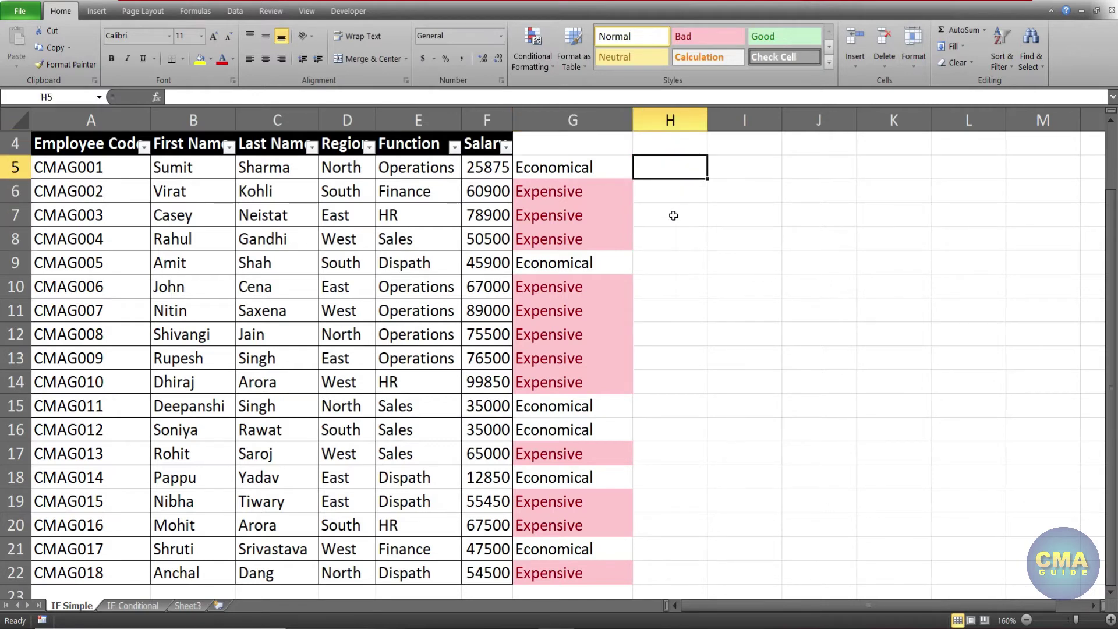
{"action": "left_click", "coordinate": [673, 216]}
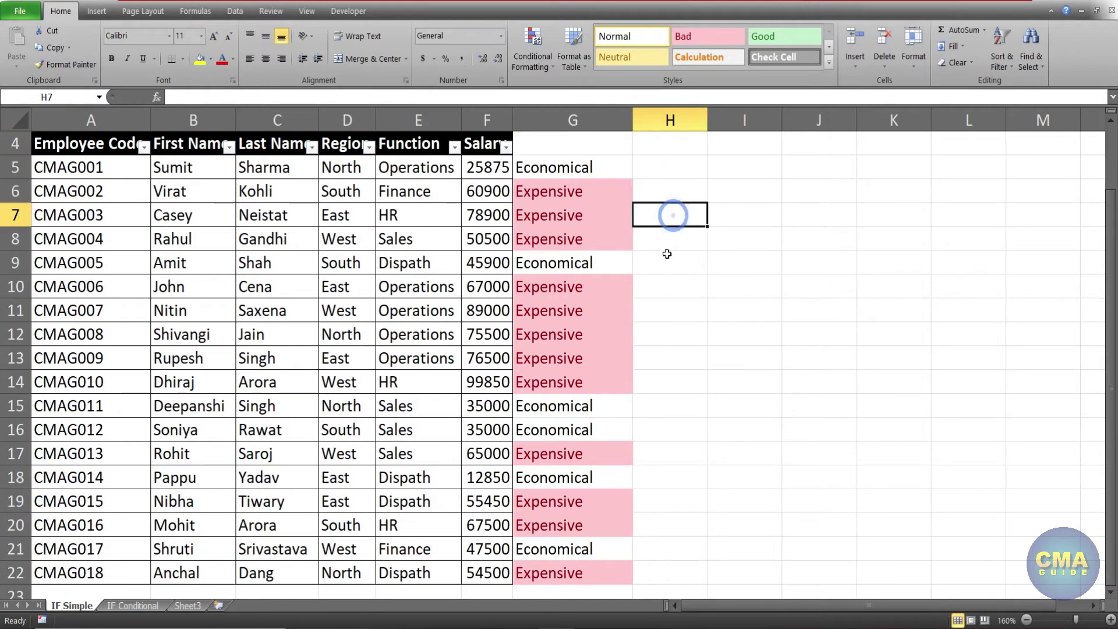
{"action": "left_click", "coordinate": [676, 310]}
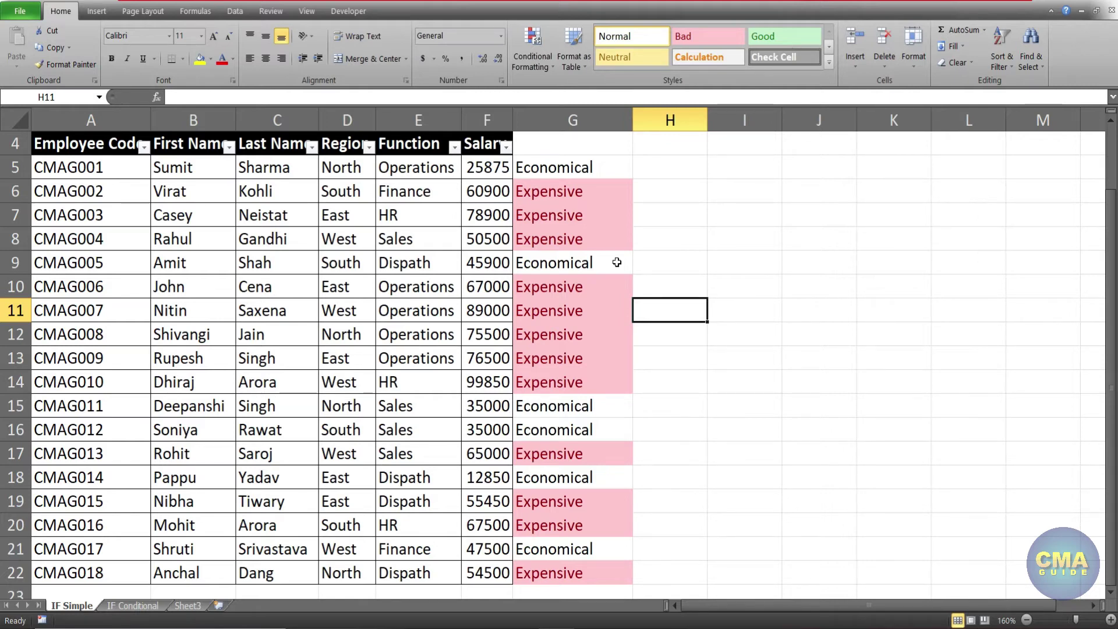
{"action": "left_click", "coordinate": [641, 167]}
{"action": "left_click", "coordinate": [673, 192]}
{"action": "left_click", "coordinate": [676, 215]}
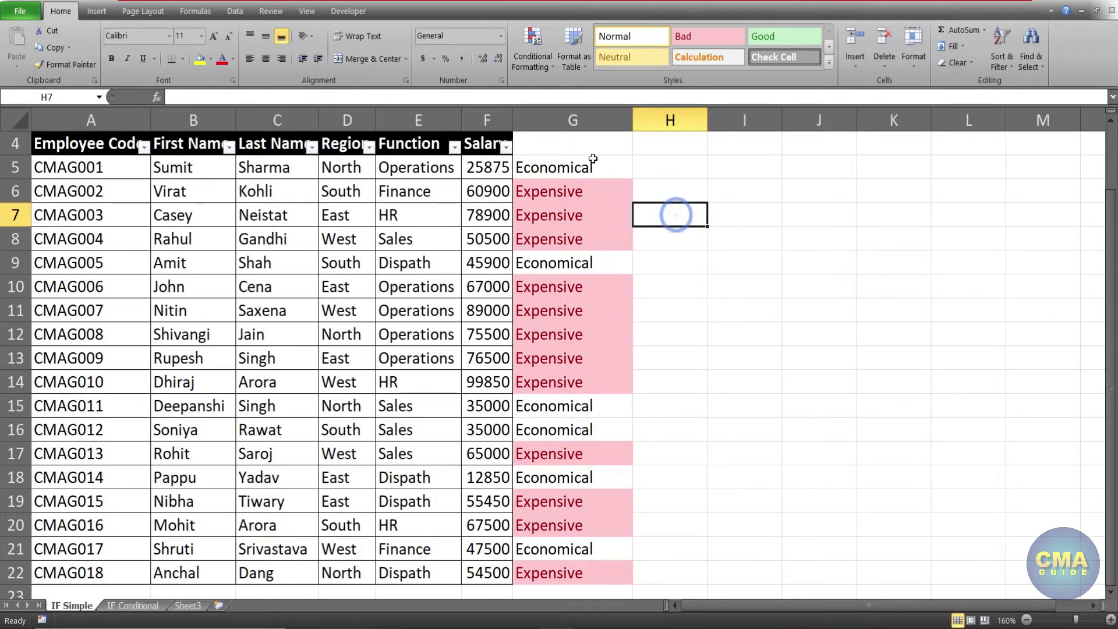
Step: Review the logical test and the true and false values in the function arguments of the G5 IF formula
{"action": "left_click_drag", "start_coordinate": [591, 166], "coordinate": [592, 354]}
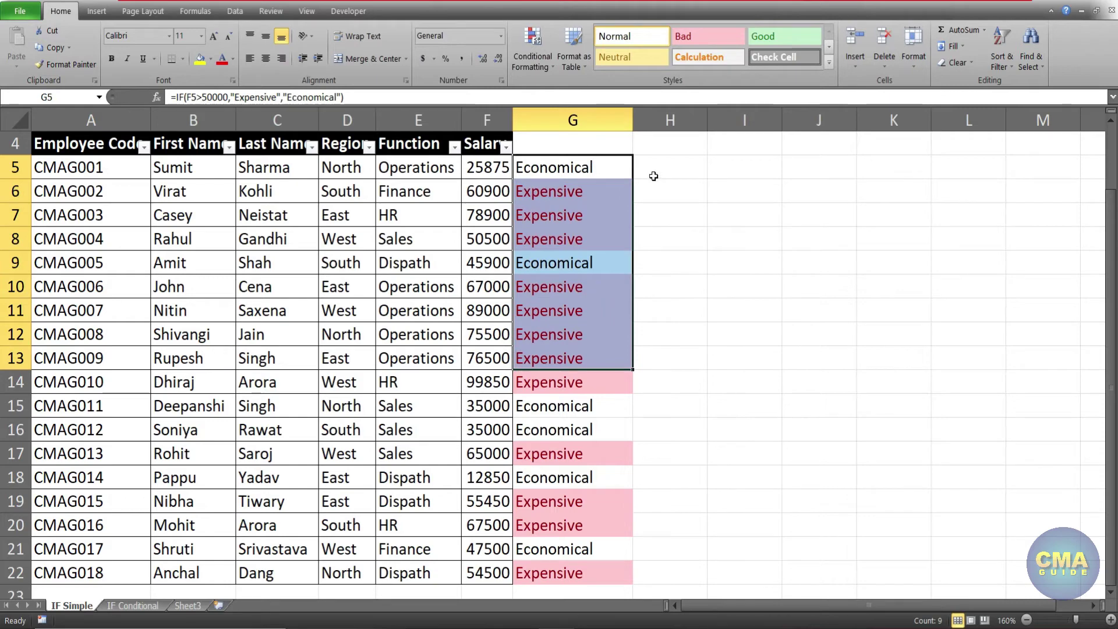
{"action": "left_click", "coordinate": [653, 174]}
{"action": "left_click", "coordinate": [589, 166]}
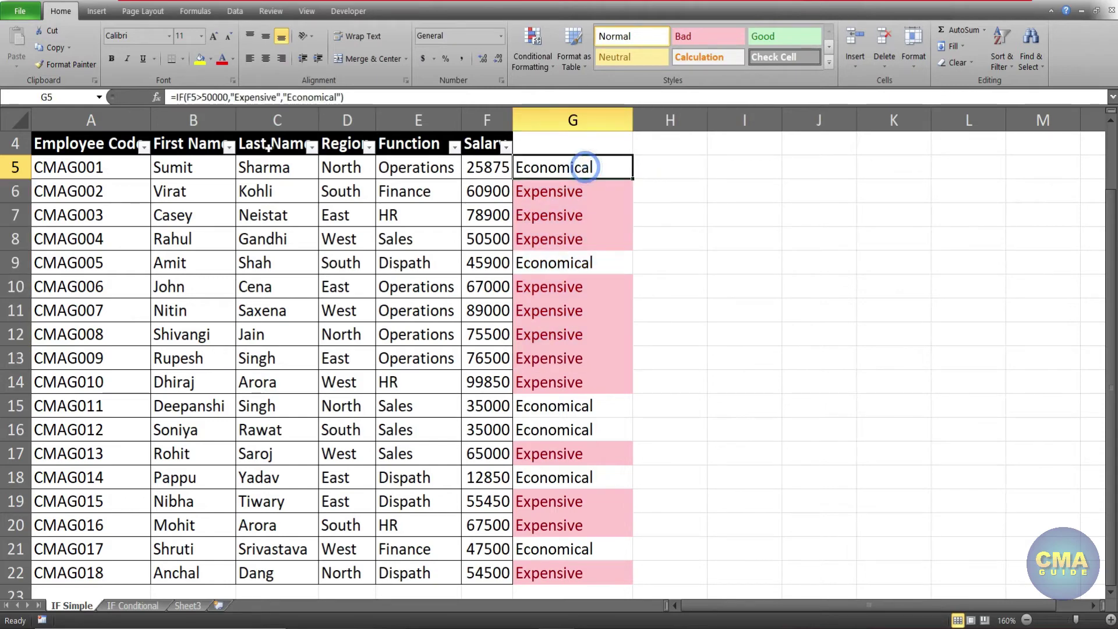
{"action": "left_click", "coordinate": [171, 97]}
{"action": "left_click", "coordinate": [156, 97]}
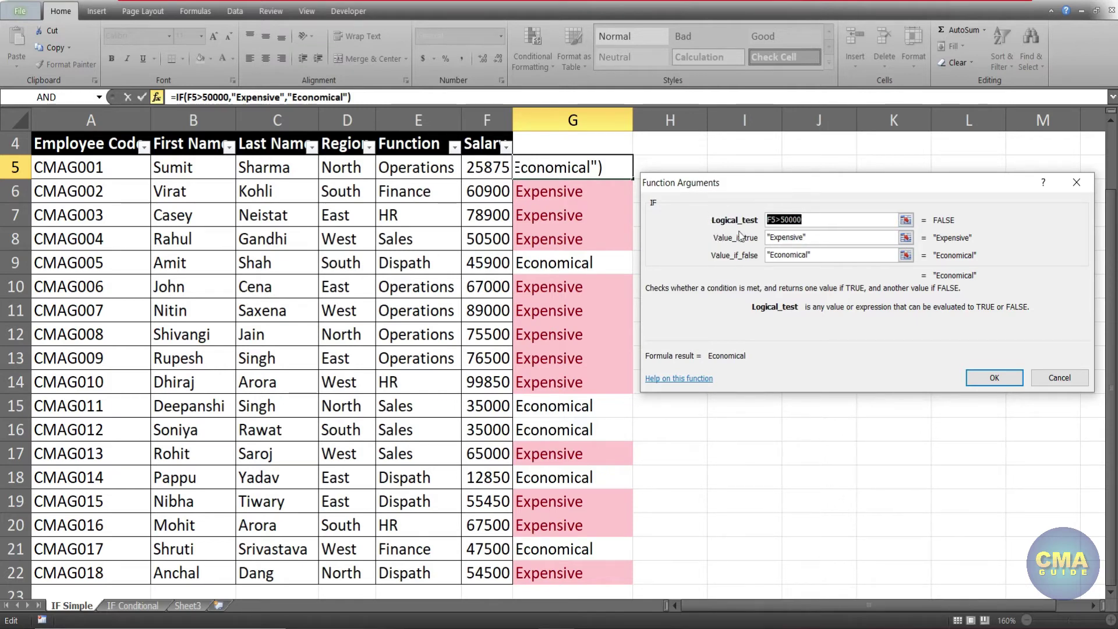
{"action": "left_click", "coordinate": [807, 219]}
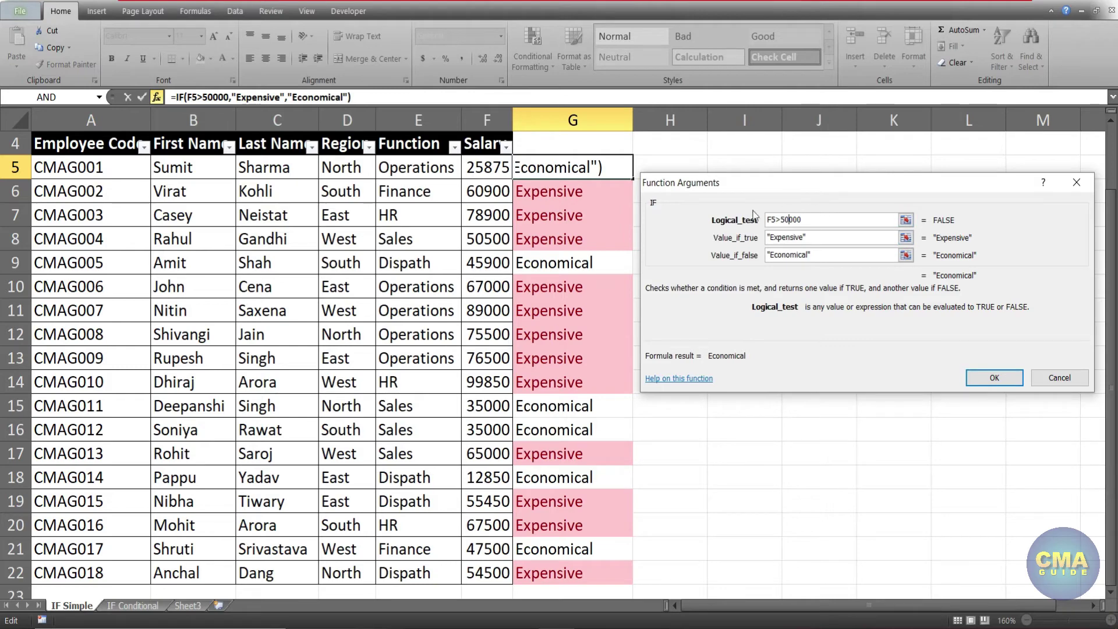
{"action": "left_click", "coordinate": [782, 221]}
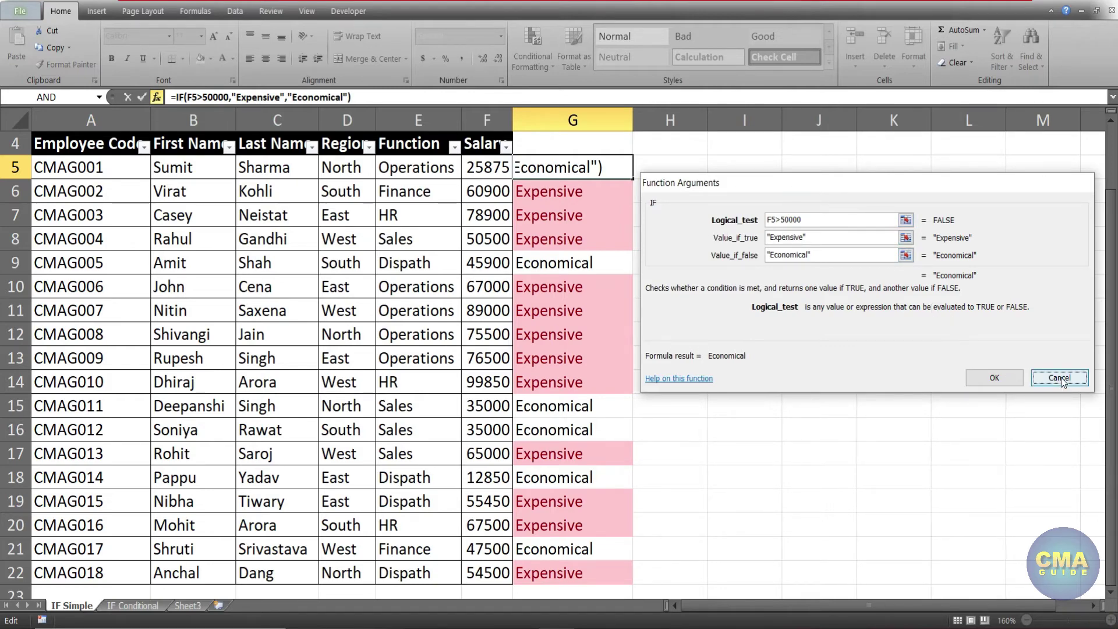
{"action": "left_click", "coordinate": [994, 377]}
Step: Clear the contents of the whole column G, keeping its formatting
{"action": "left_click", "coordinate": [594, 121]}
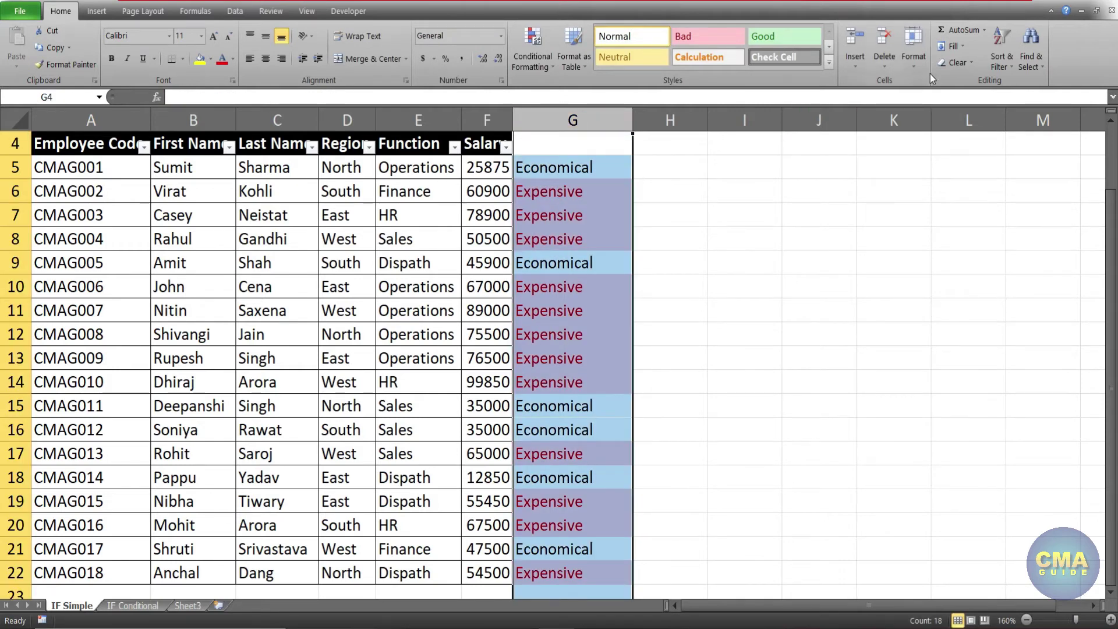
{"action": "left_click", "coordinate": [973, 65]}
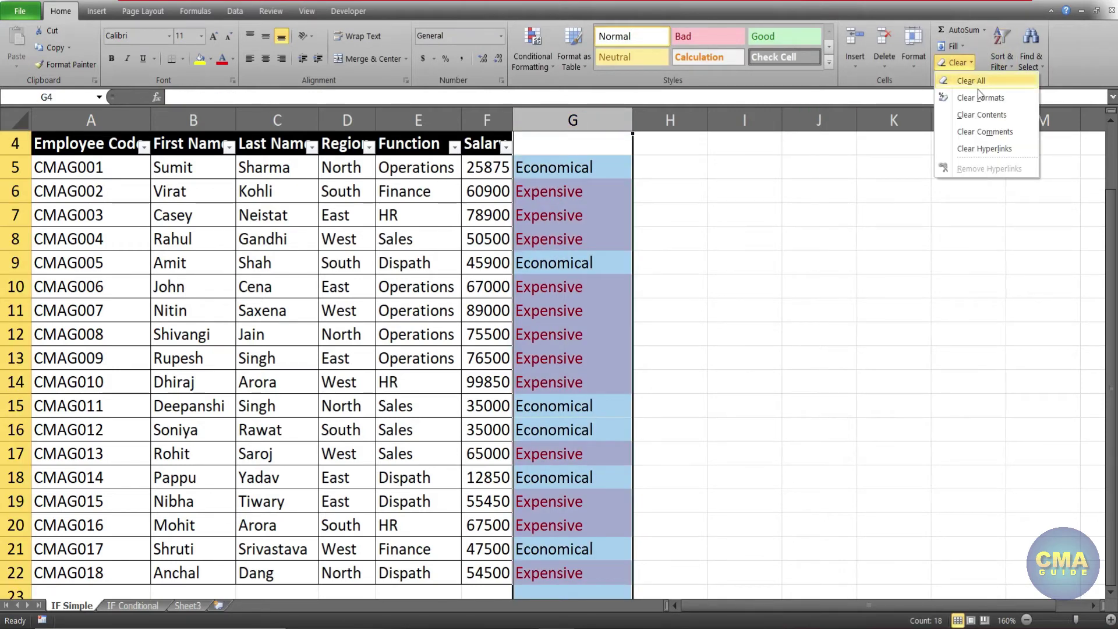
{"action": "left_click", "coordinate": [984, 116]}
{"action": "left_click", "coordinate": [684, 221]}
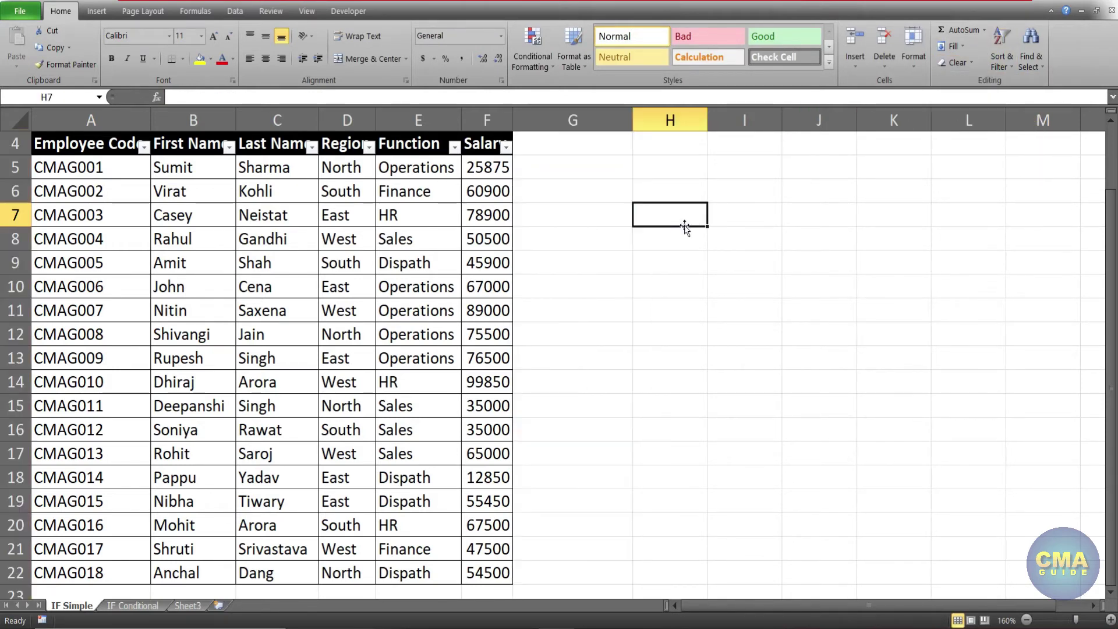
Step: Enter the salary threshold 50000 in cell G4, above the empty result cells
{"action": "left_click", "coordinate": [577, 166]}
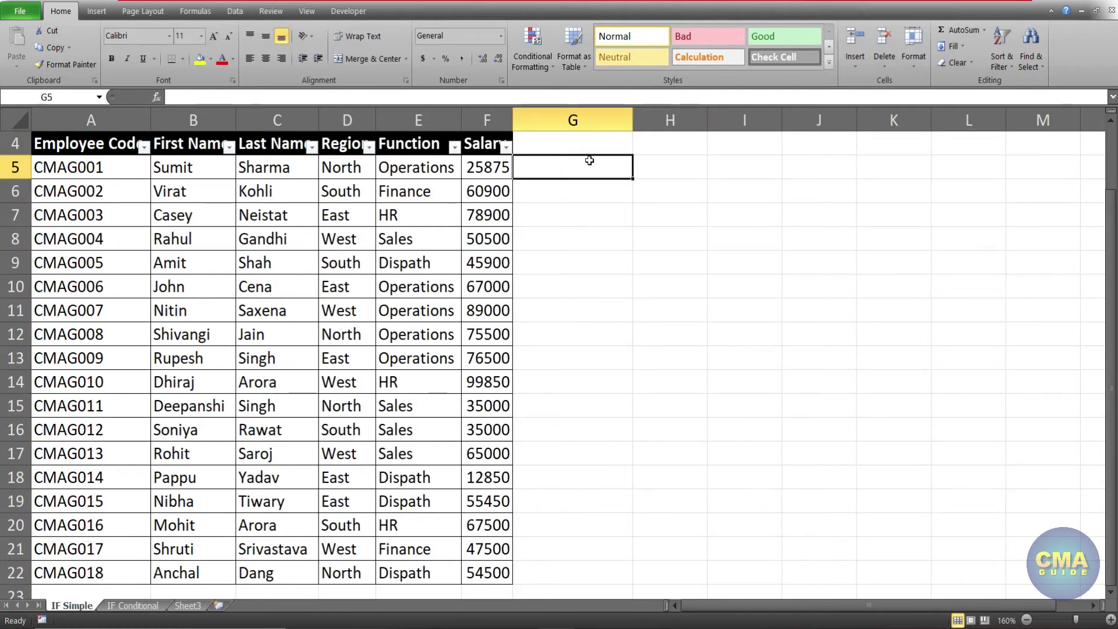
{"action": "left_click", "coordinate": [589, 144]}
{"action": "type", "text": "50000"}
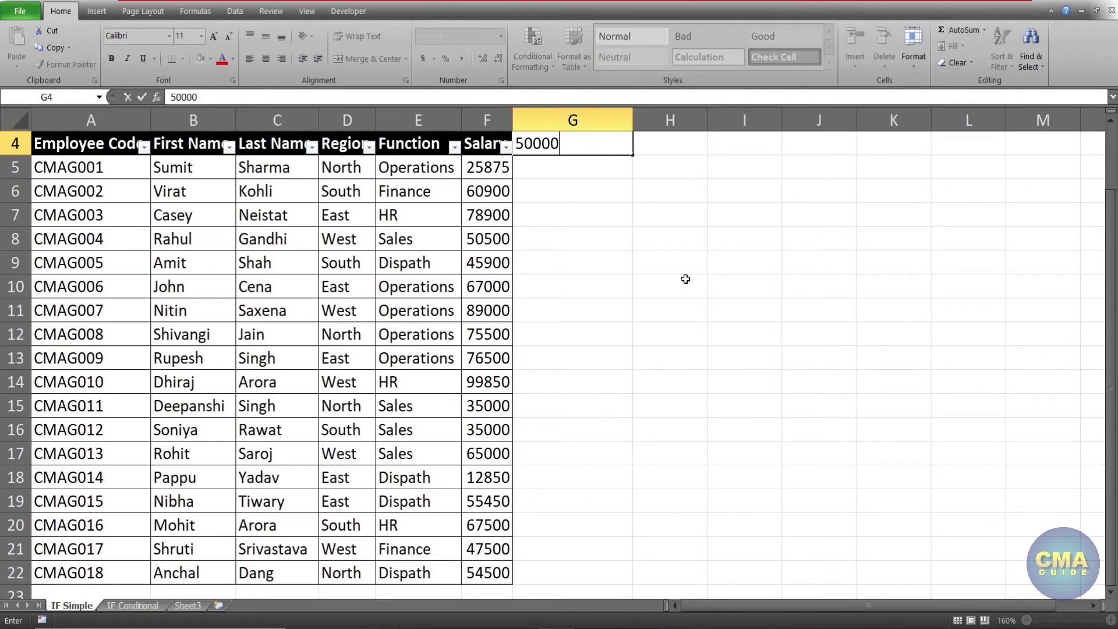
{"action": "key", "text": "Return"}
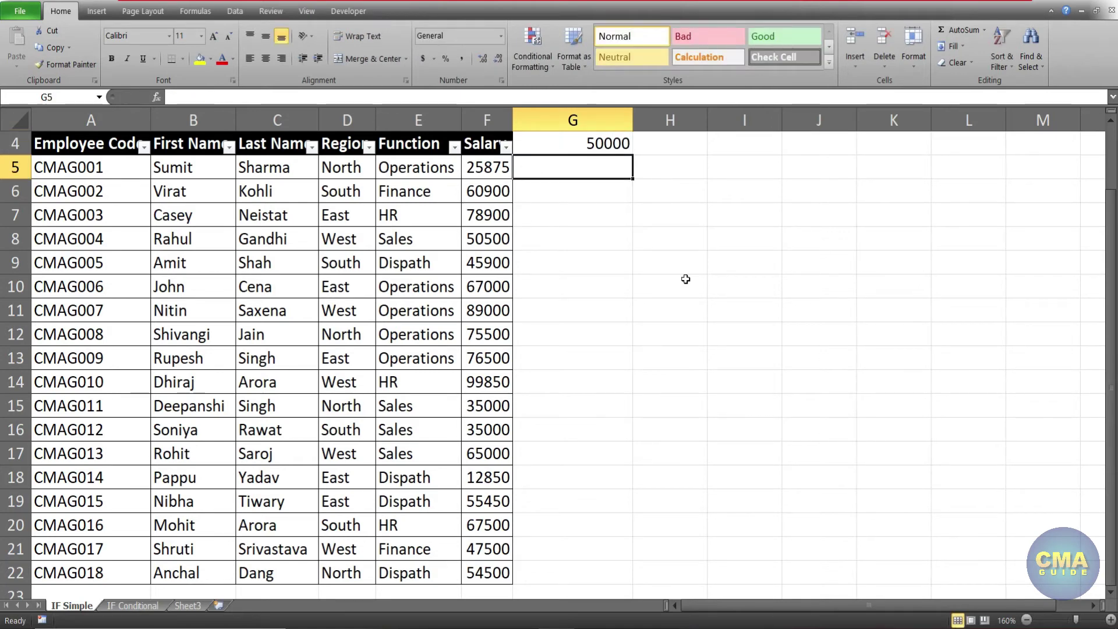
{"action": "left_click", "coordinate": [576, 144]}
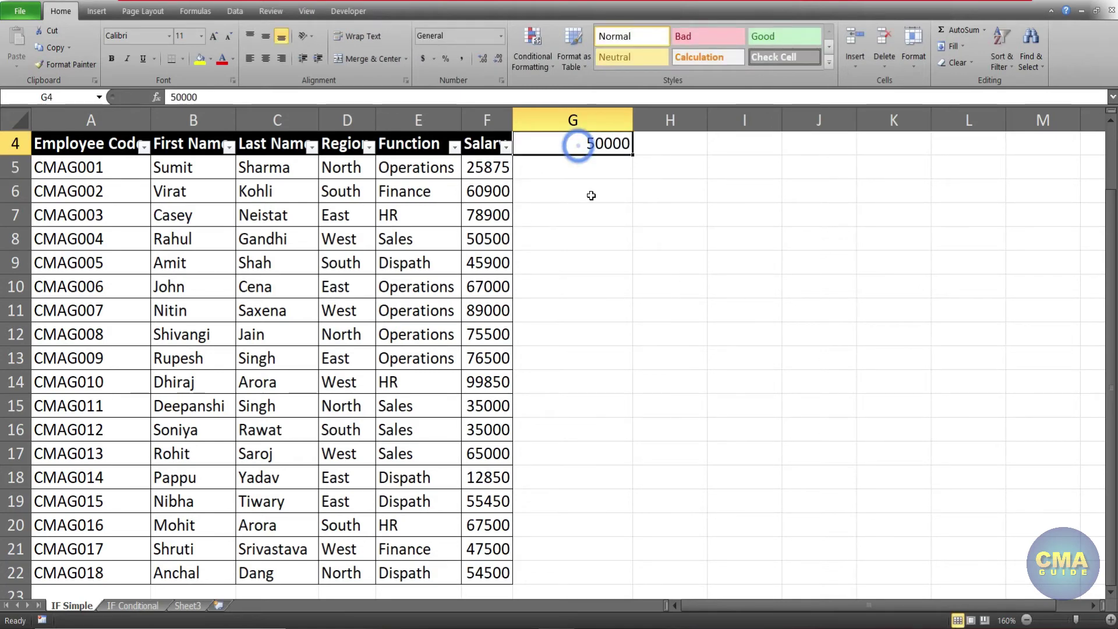
{"action": "left_click", "coordinate": [588, 193]}
{"action": "left_click", "coordinate": [608, 164]}
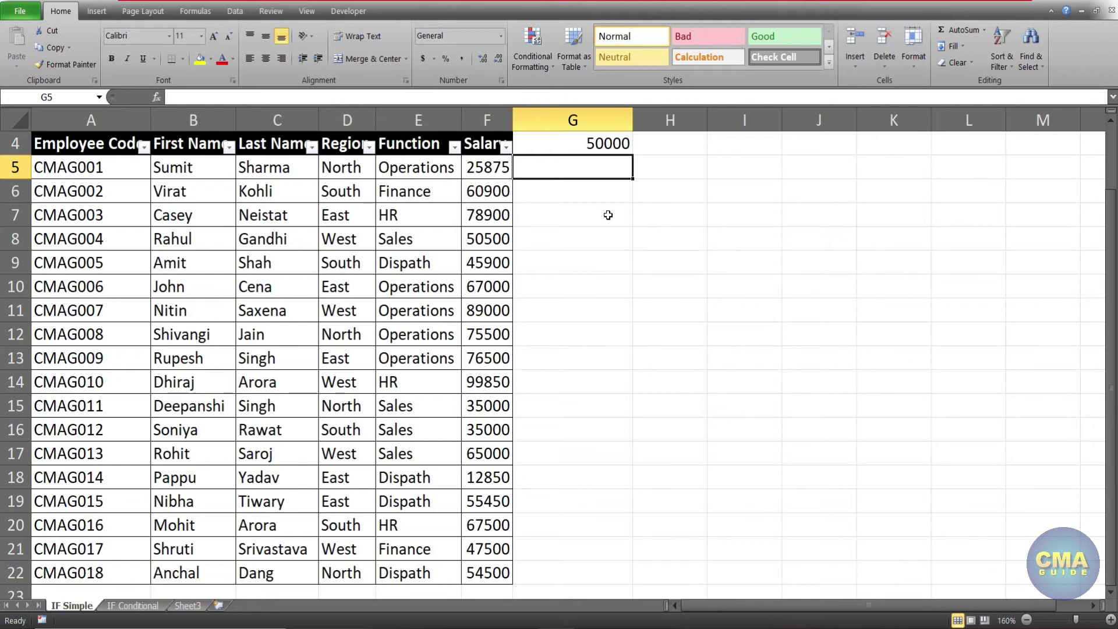
{"action": "left_click_drag", "start_coordinate": [593, 143], "coordinate": [592, 158]}
{"action": "left_click", "coordinate": [579, 220]}
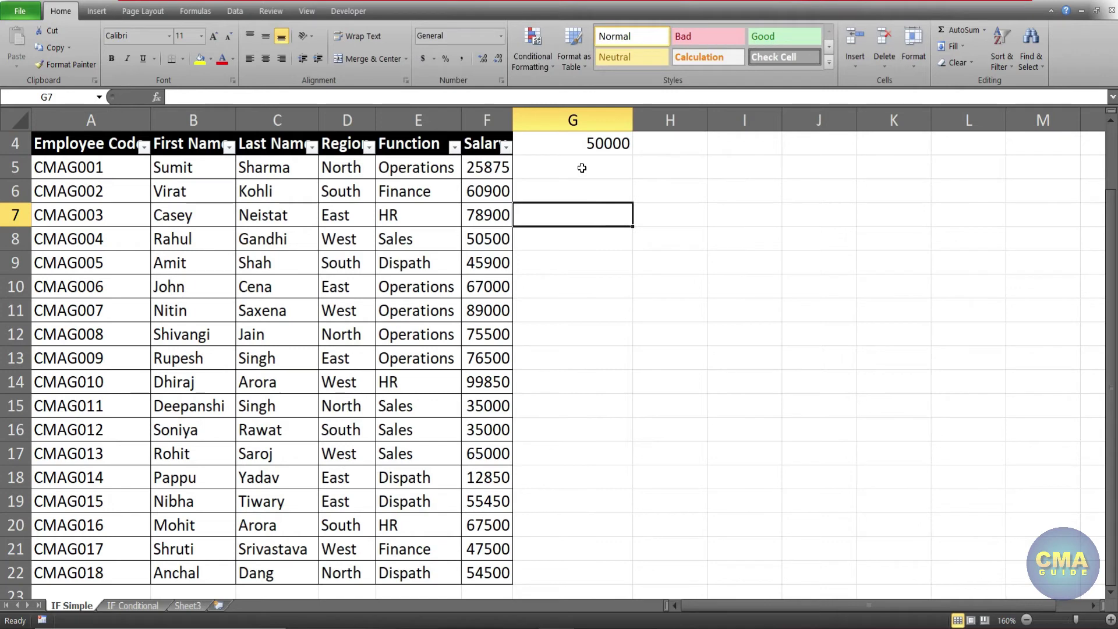
{"action": "left_click", "coordinate": [581, 167]}
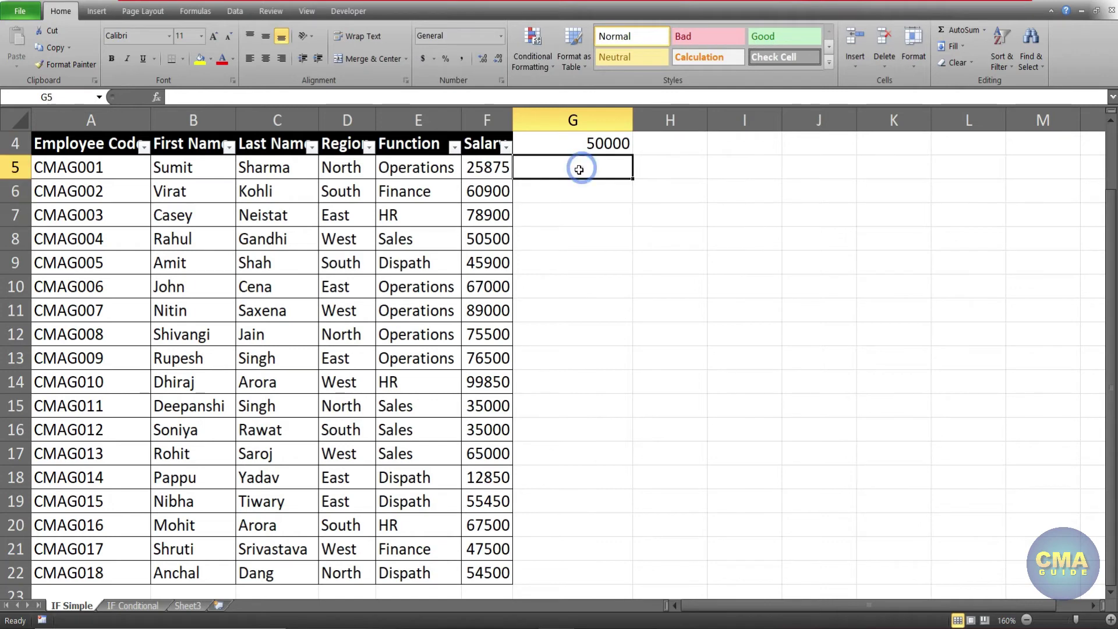
Step: Start an IF function in G5 and set its logical test to F5>G4
{"action": "left_click", "coordinate": [156, 97]}
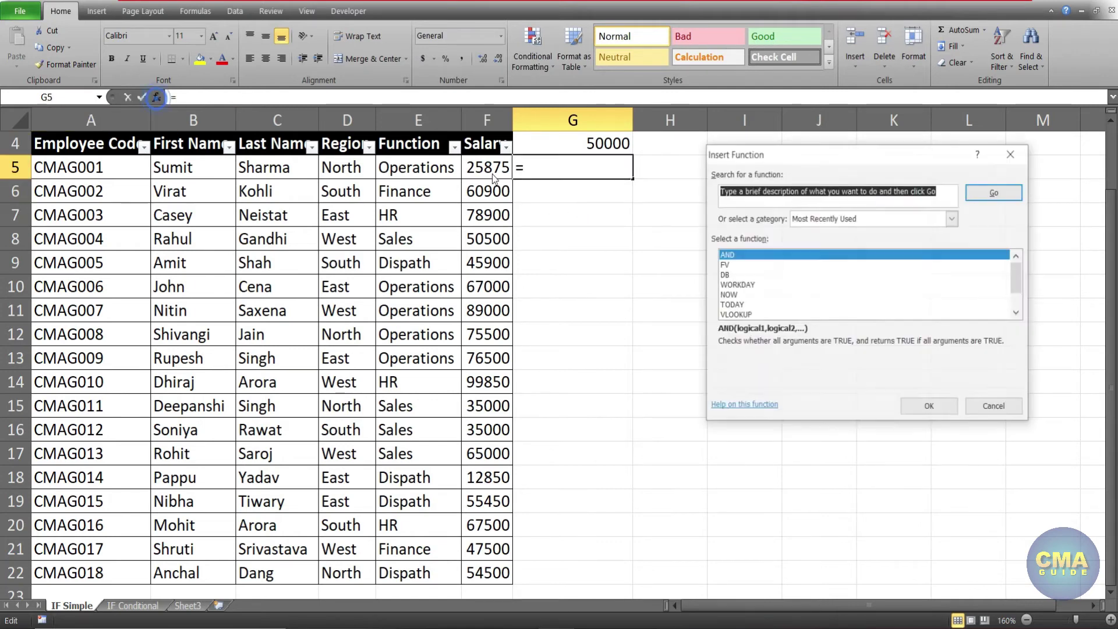
{"action": "left_click", "coordinate": [997, 407]}
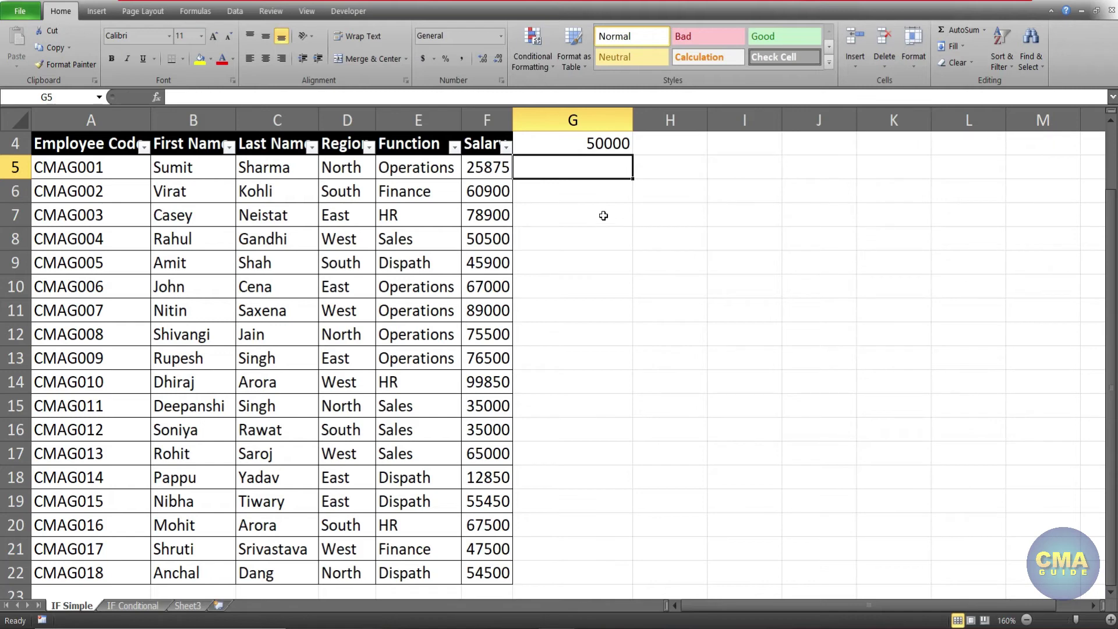
{"action": "type", "text": "=if"}
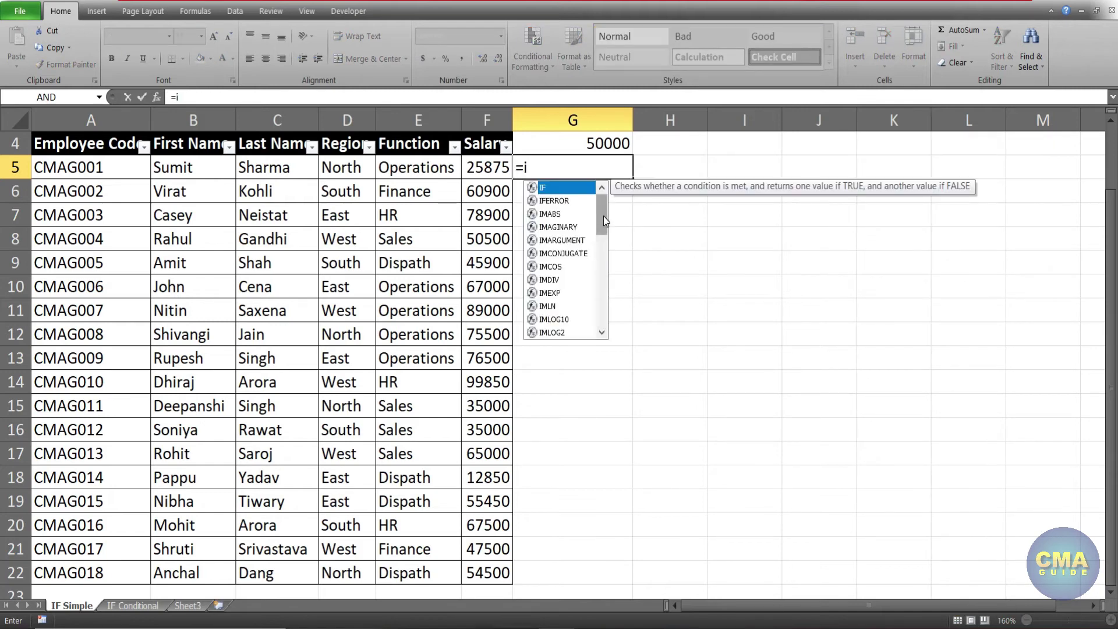
{"action": "key", "text": "Tab"}
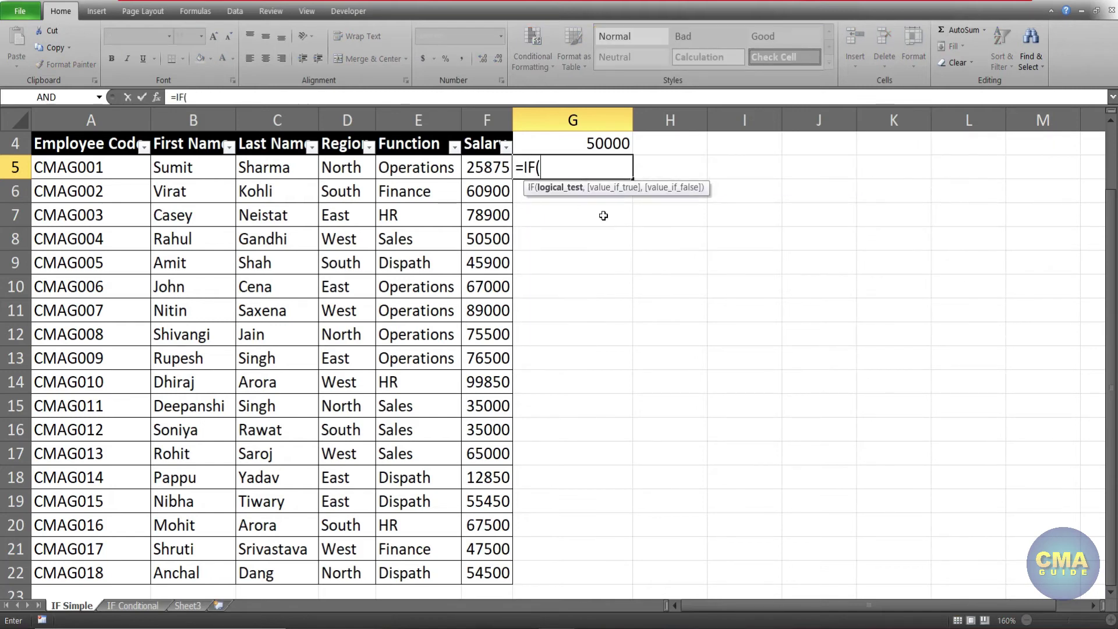
{"action": "left_click", "coordinate": [156, 97]}
{"action": "left_click", "coordinate": [779, 222]}
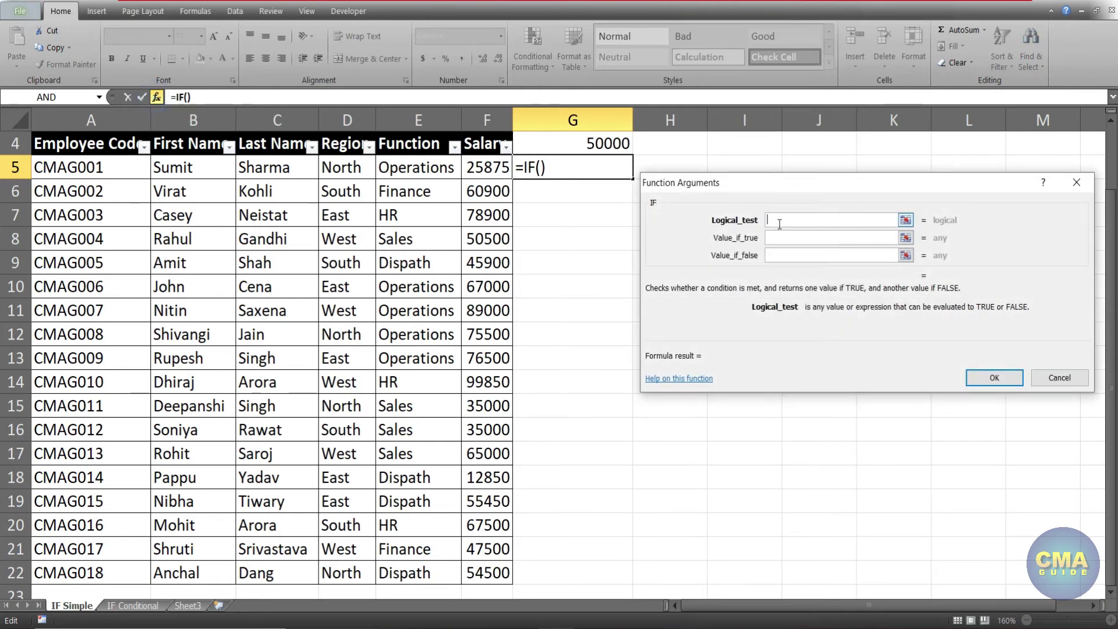
{"action": "left_click", "coordinate": [481, 167]}
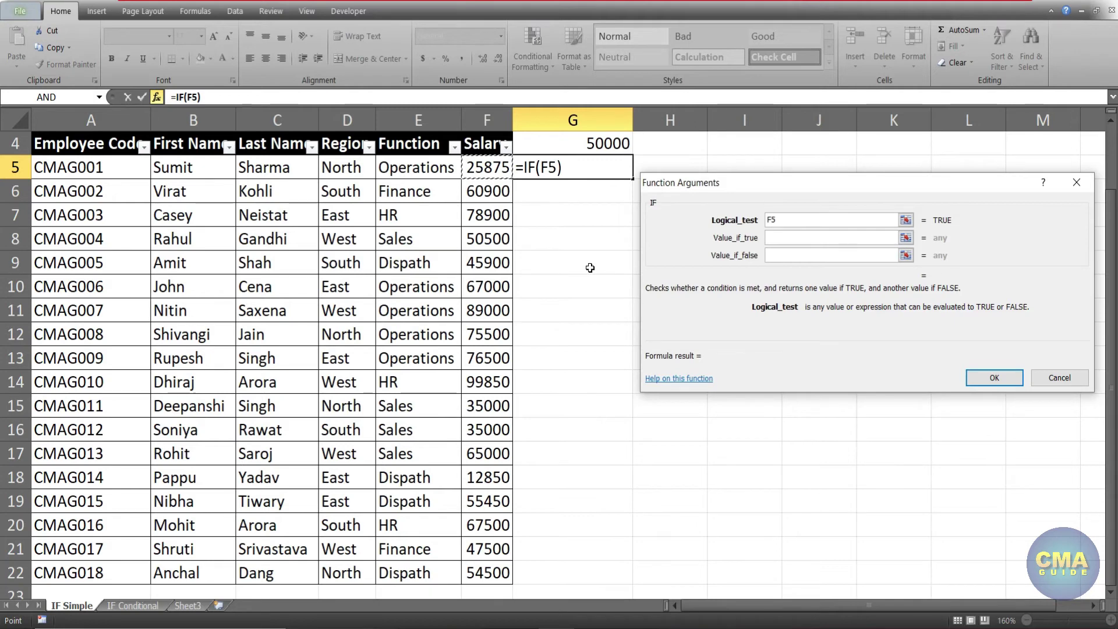
{"action": "type", "text": ">"}
{"action": "left_click", "coordinate": [592, 143]}
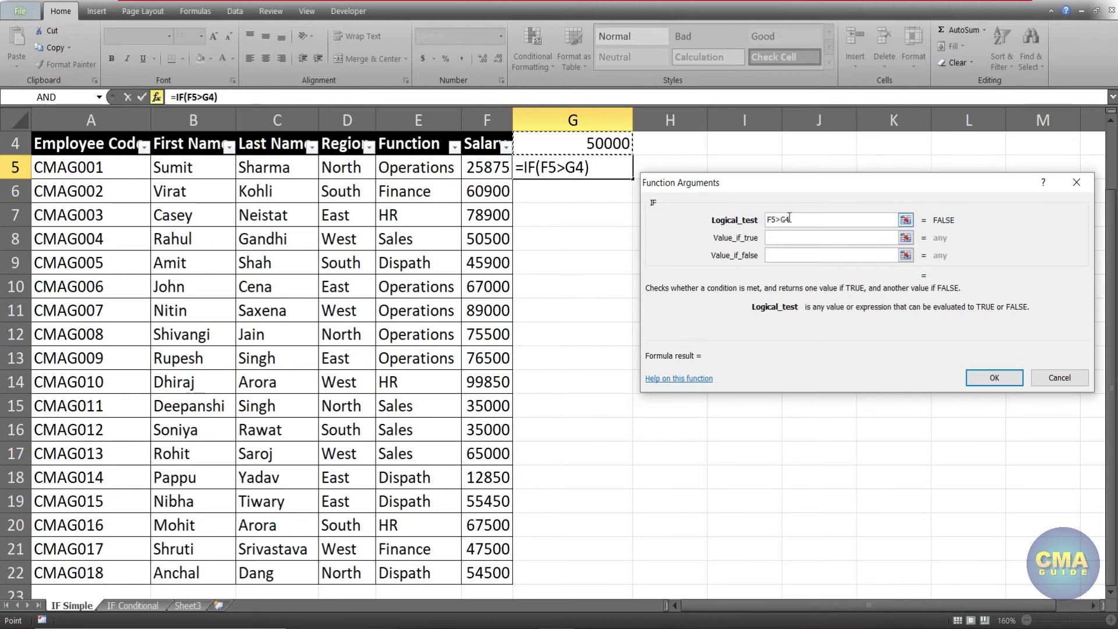
Step: Make the G5 IF formula return Expensive when true and Economical when false
{"action": "left_click", "coordinate": [779, 237]}
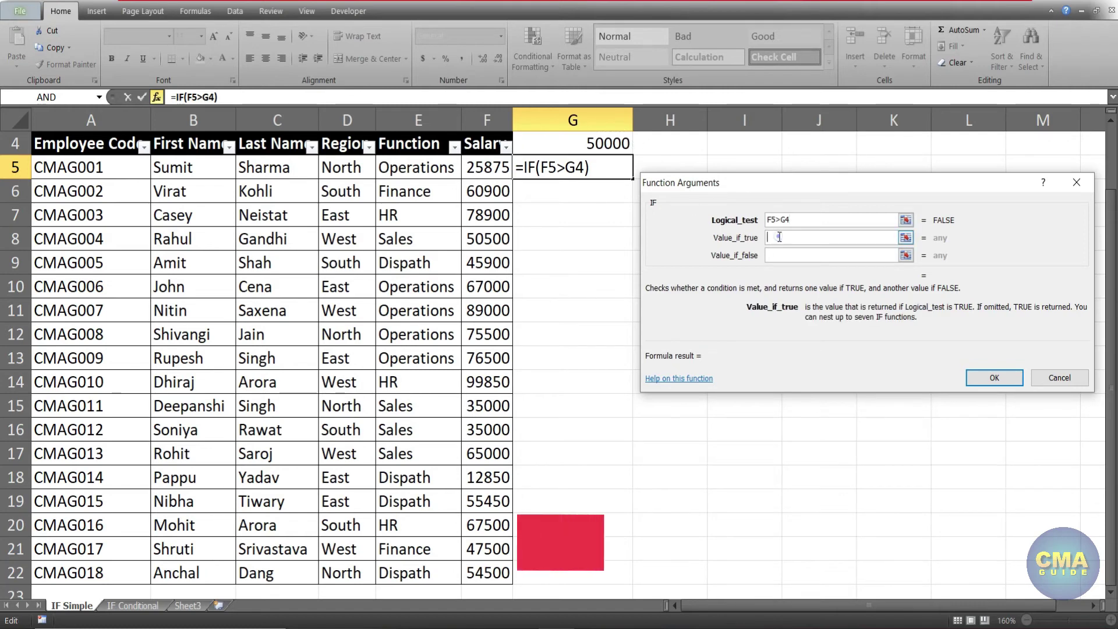
{"action": "type", "text": "E"}
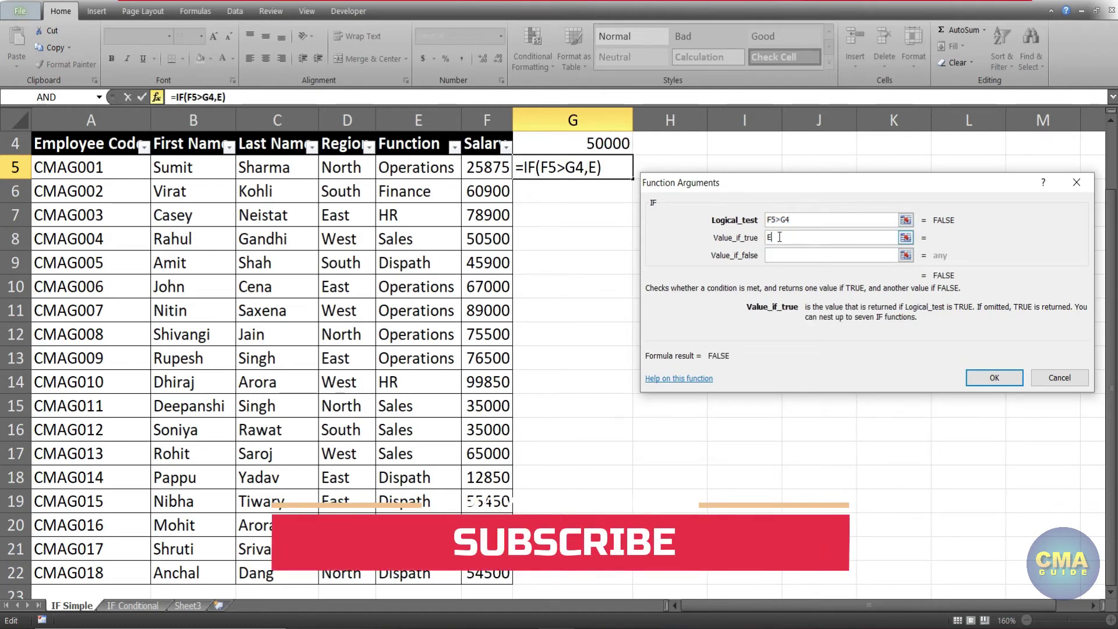
{"action": "type", "text": "xpens"}
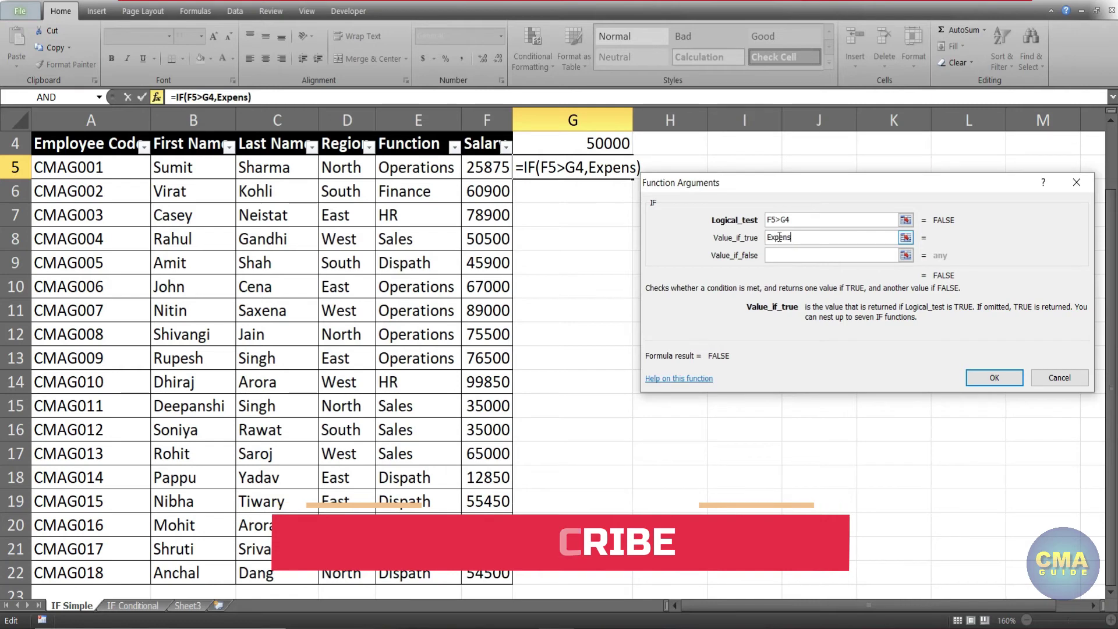
{"action": "type", "text": "ive"}
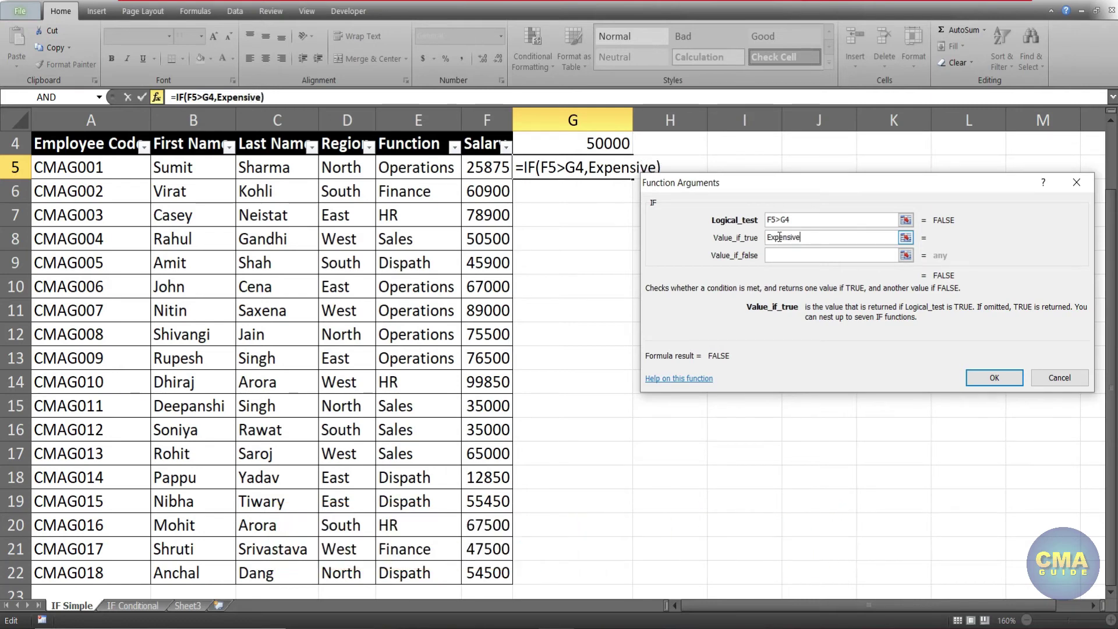
{"action": "key", "text": "Tab"}
{"action": "type", "text": "Economical"}
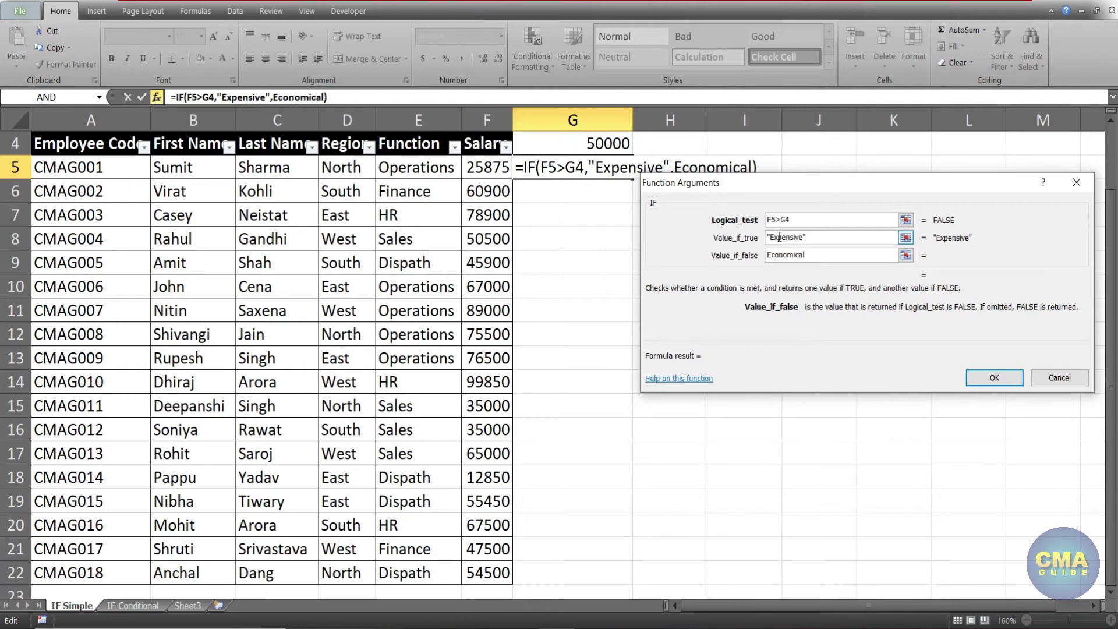
{"action": "left_click", "coordinate": [993, 377]}
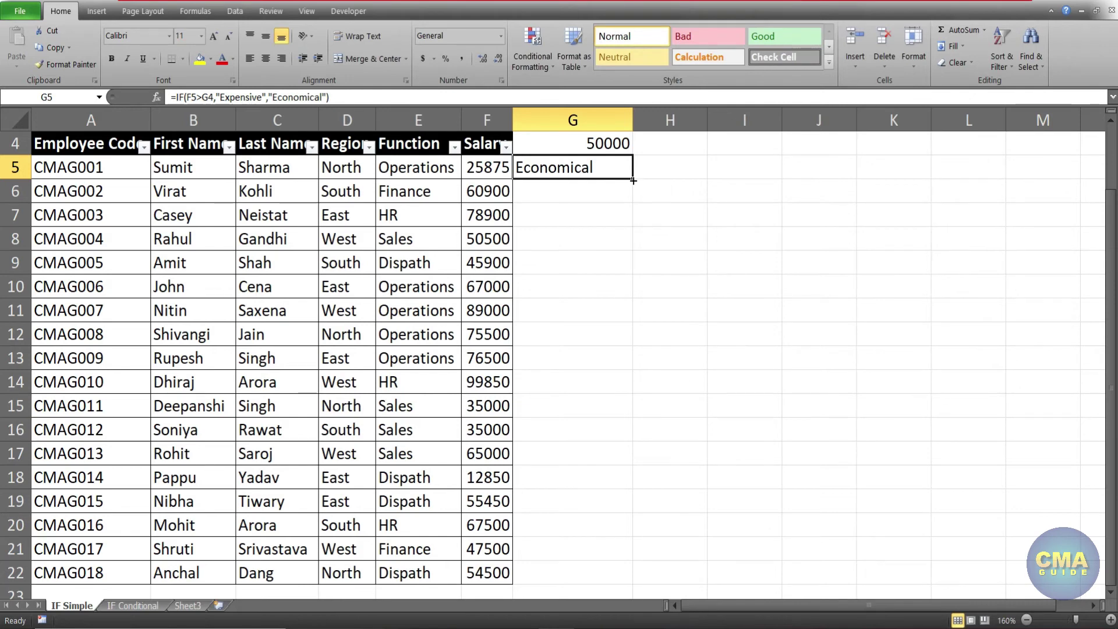
Step: Fill the G5 formula with the relative G4 reference down through G22
{"action": "left_click_drag", "start_coordinate": [633, 180], "coordinate": [569, 576]}
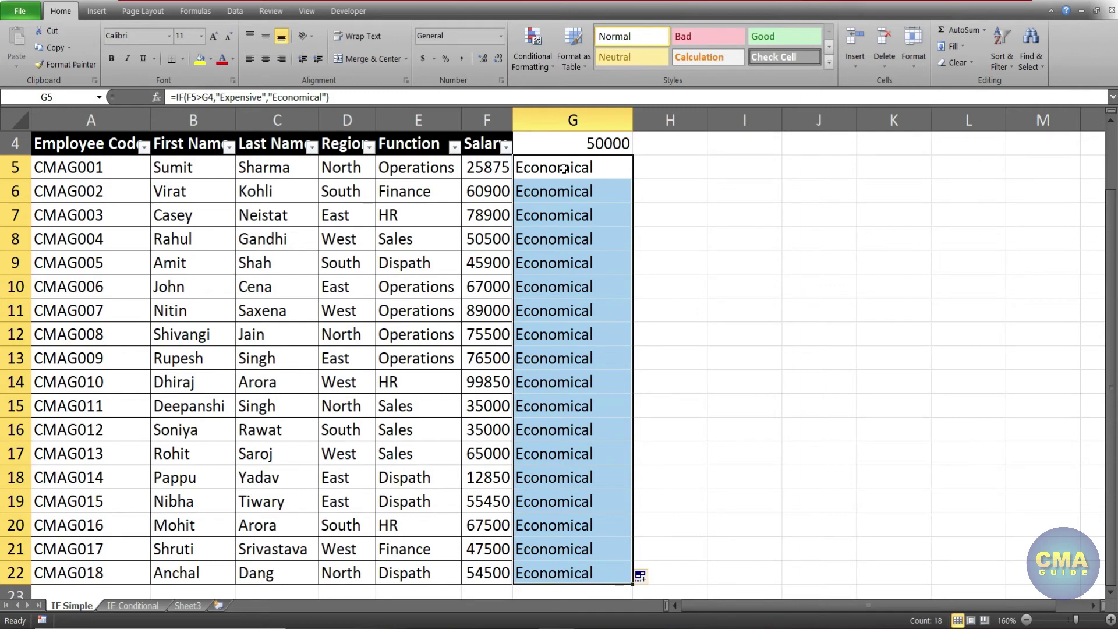
{"action": "left_click", "coordinate": [671, 177]}
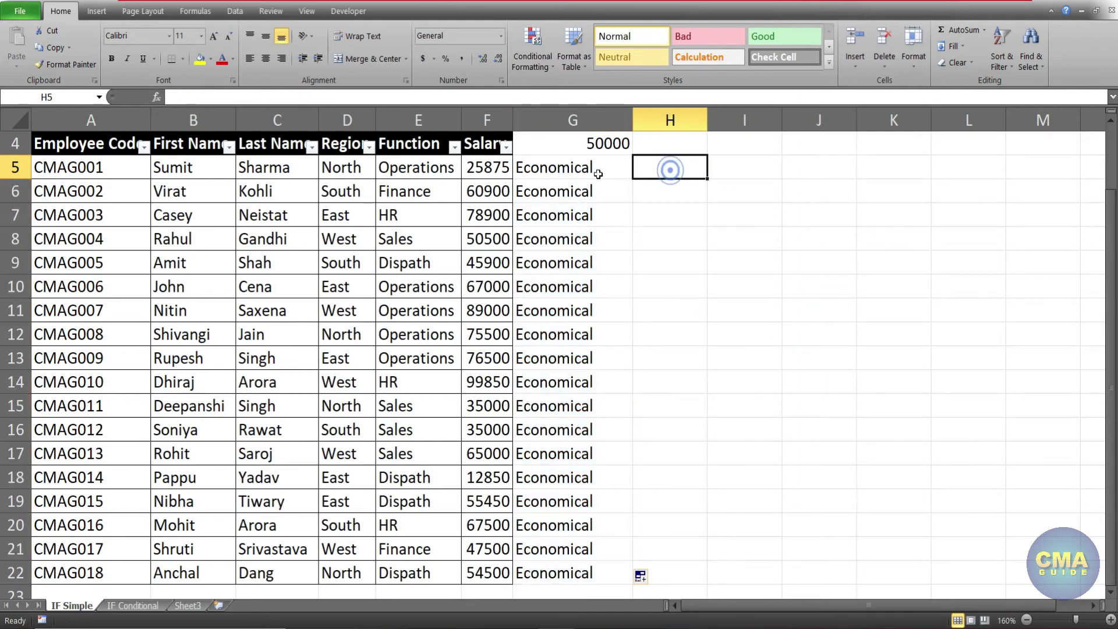
Step: Compare the threshold cell G4 with the cell references in the IF formulas of G5 through G8
{"action": "left_click", "coordinate": [549, 168]}
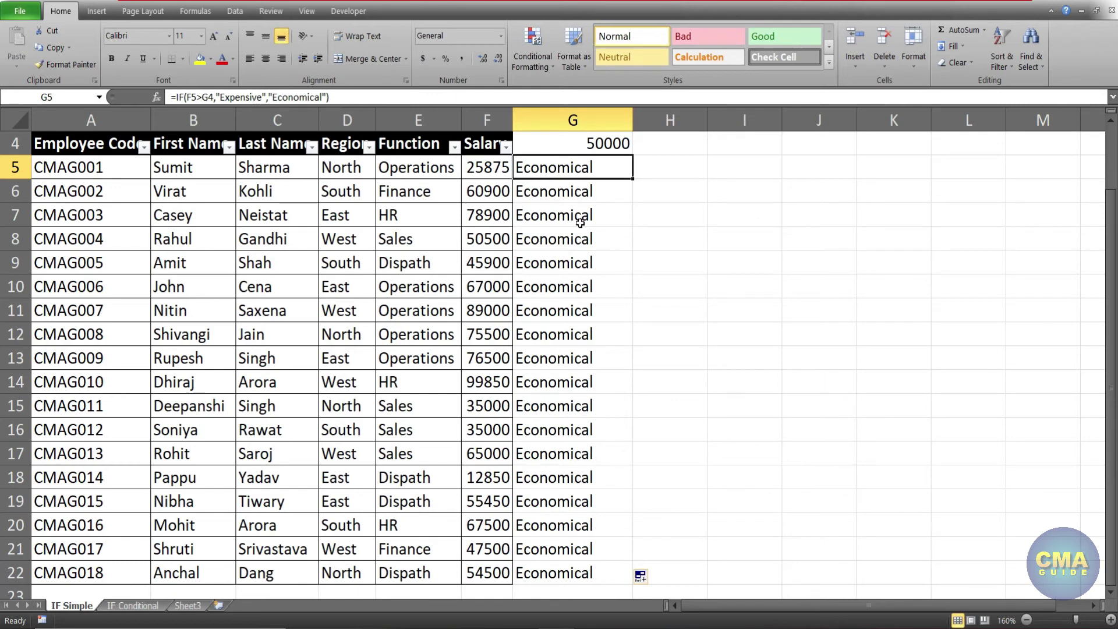
{"action": "left_click", "coordinate": [589, 142]}
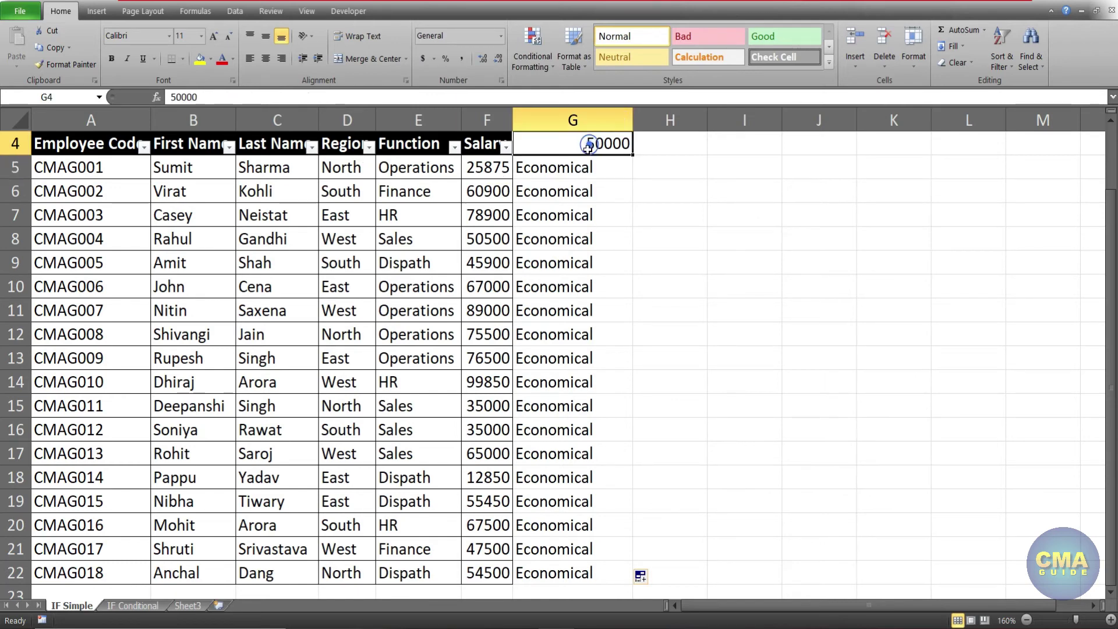
{"action": "left_click", "coordinate": [581, 167]}
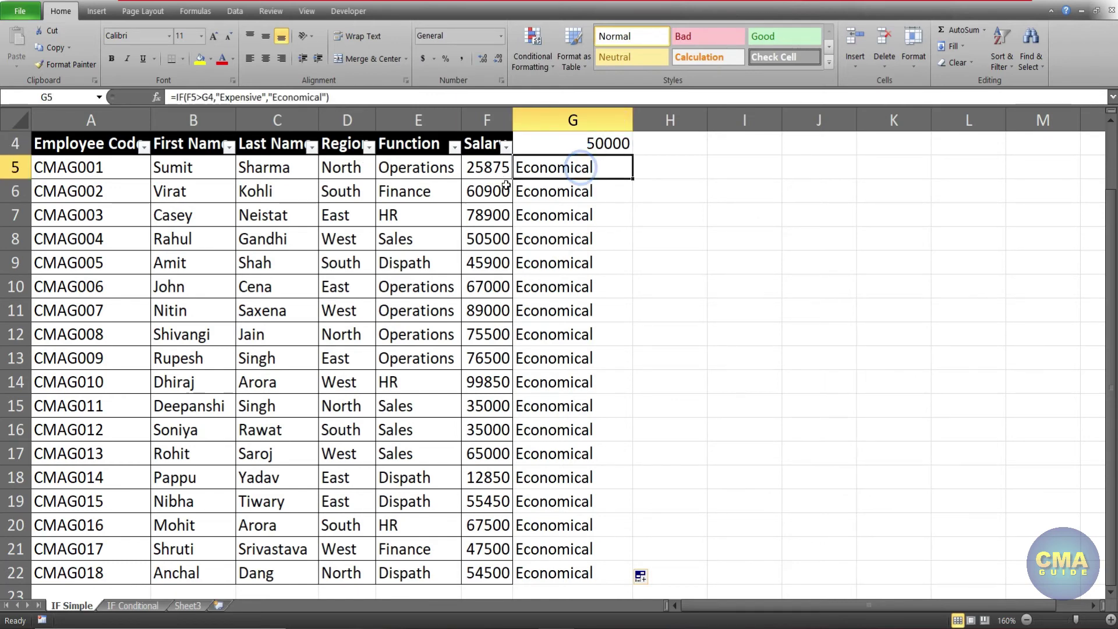
{"action": "double_click", "coordinate": [573, 190]}
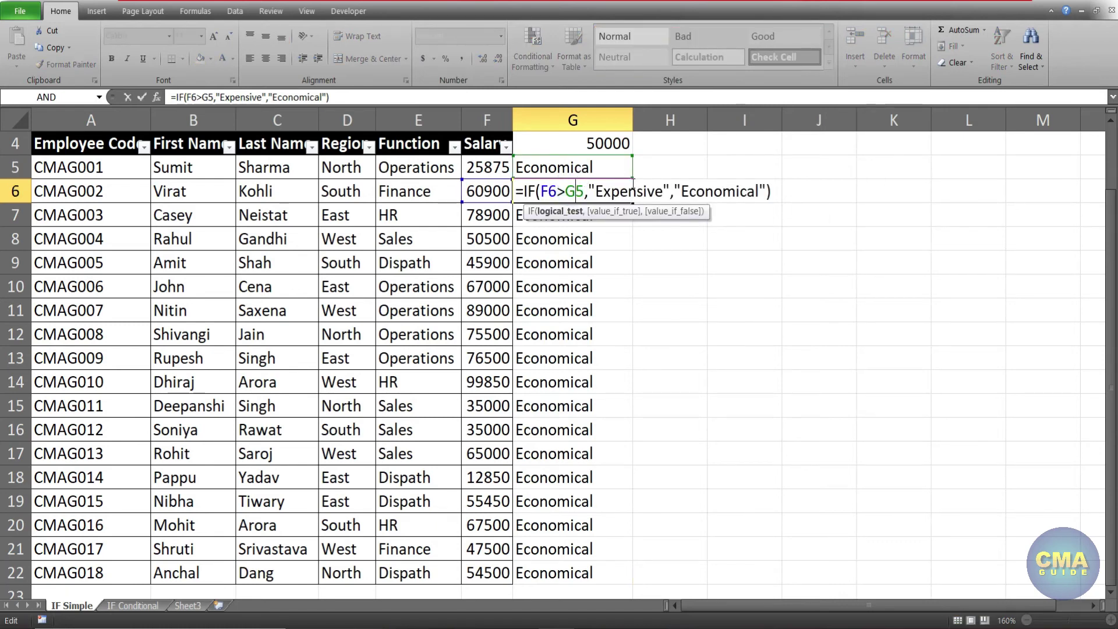
{"action": "key", "text": "Escape"}
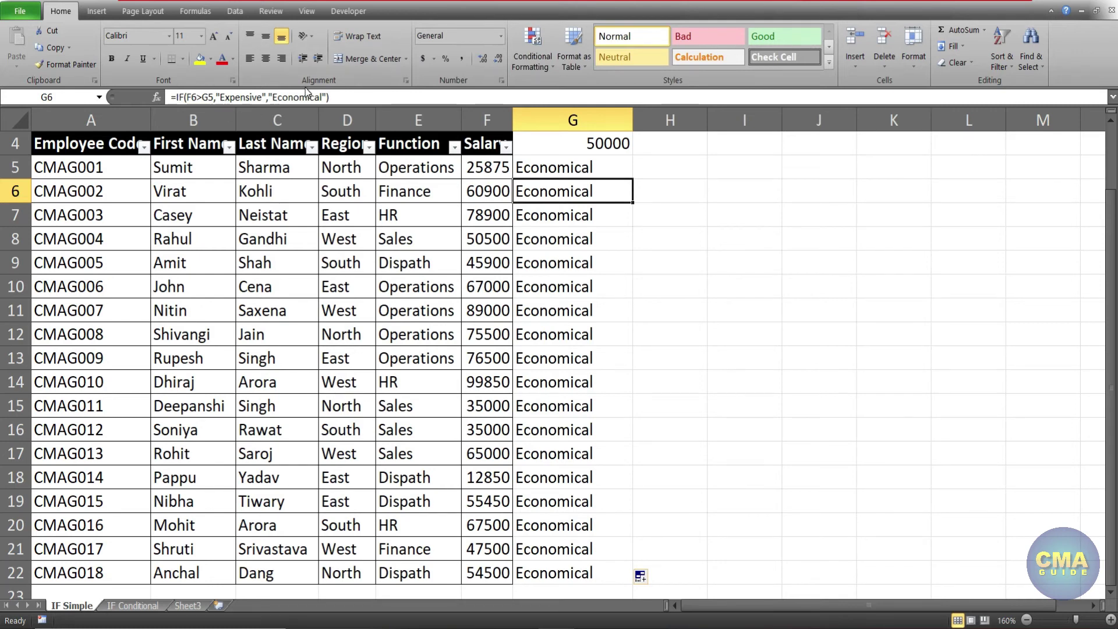
{"action": "key", "text": "Down"}
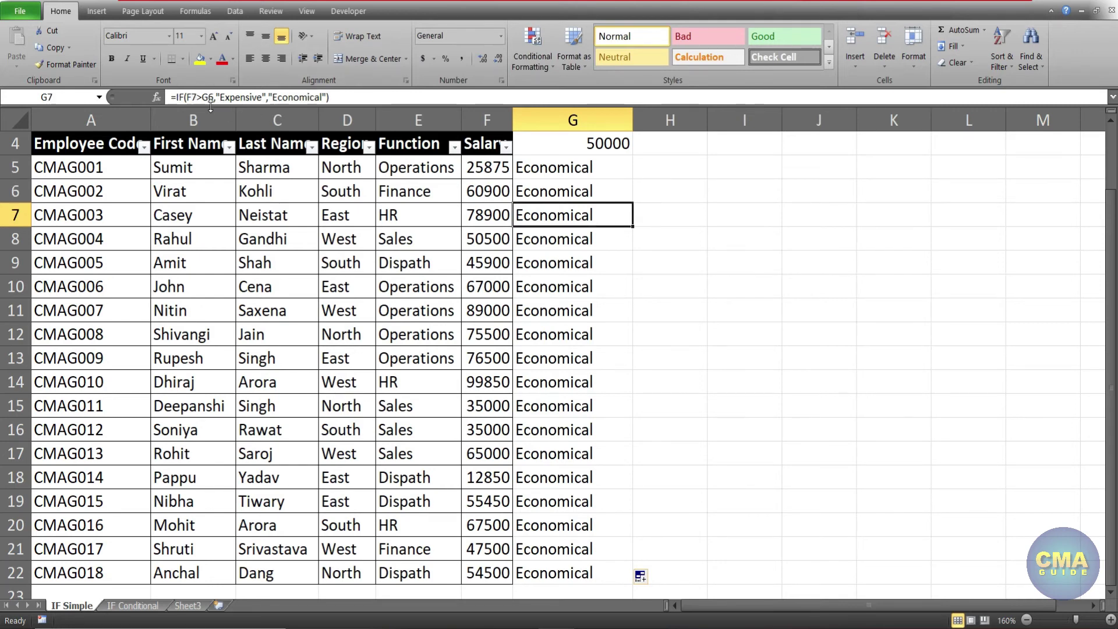
{"action": "key", "text": "Down"}
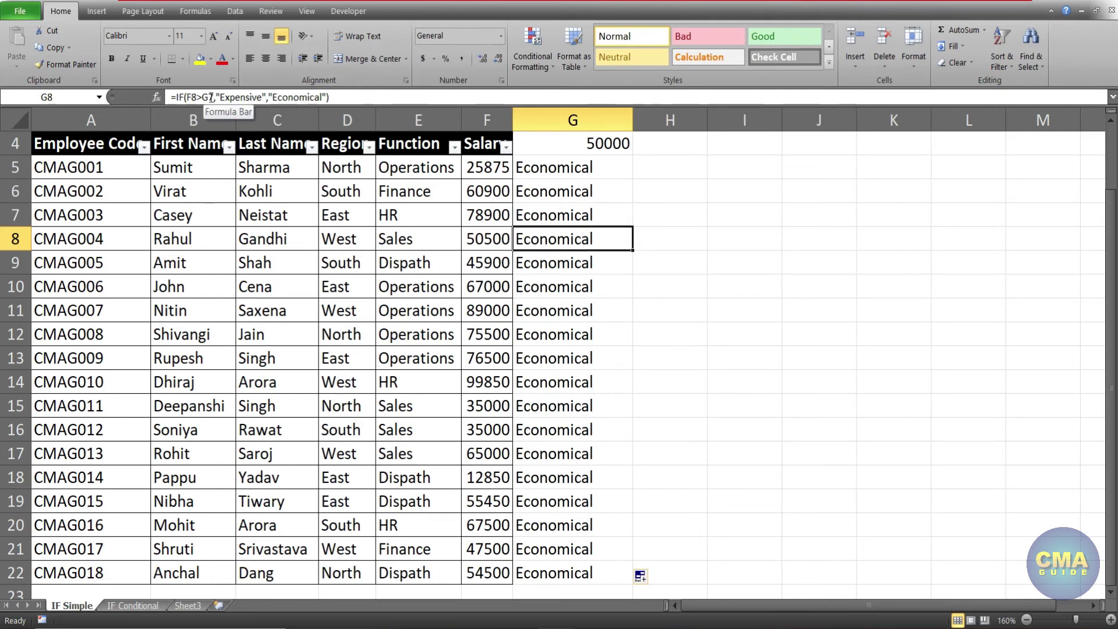
{"action": "double_click", "coordinate": [559, 238]}
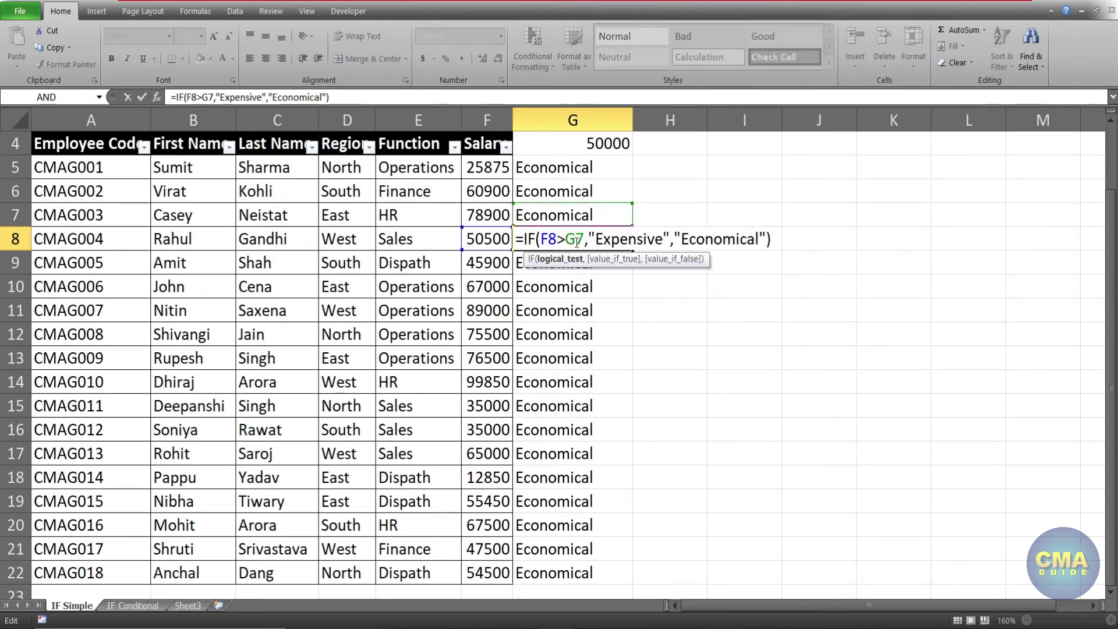
{"action": "key", "text": "Escape"}
Step: Trace how the second reference in the logical test changes row by row below G5, ending back at G5
{"action": "left_click", "coordinate": [590, 167]}
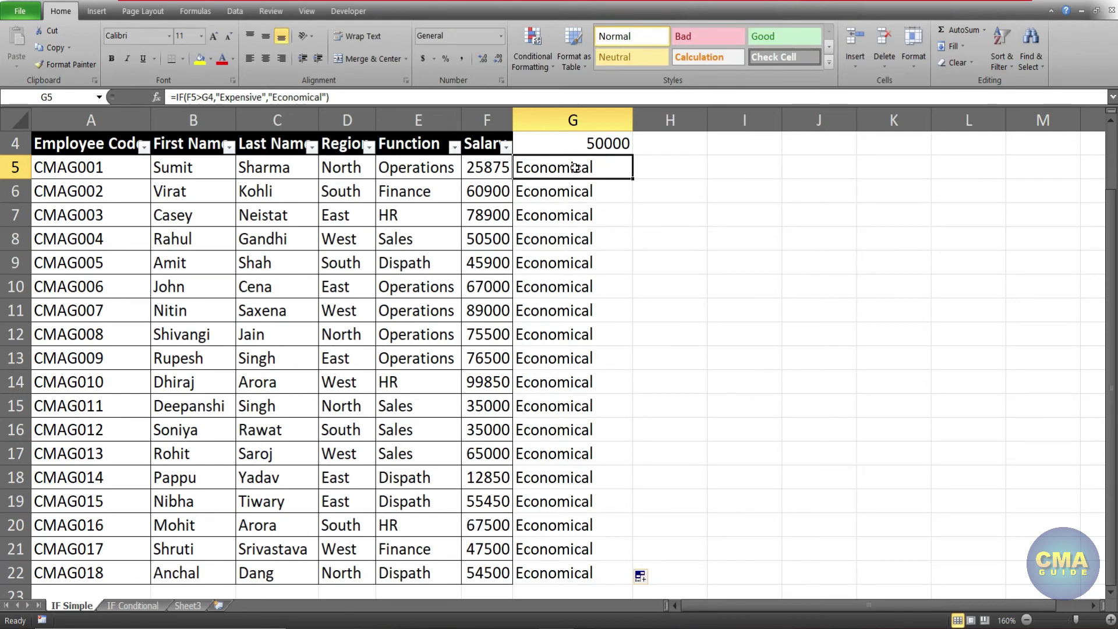
{"action": "key", "text": "Down"}
{"action": "key", "text": "Down"}
{"action": "key", "text": "Down"}
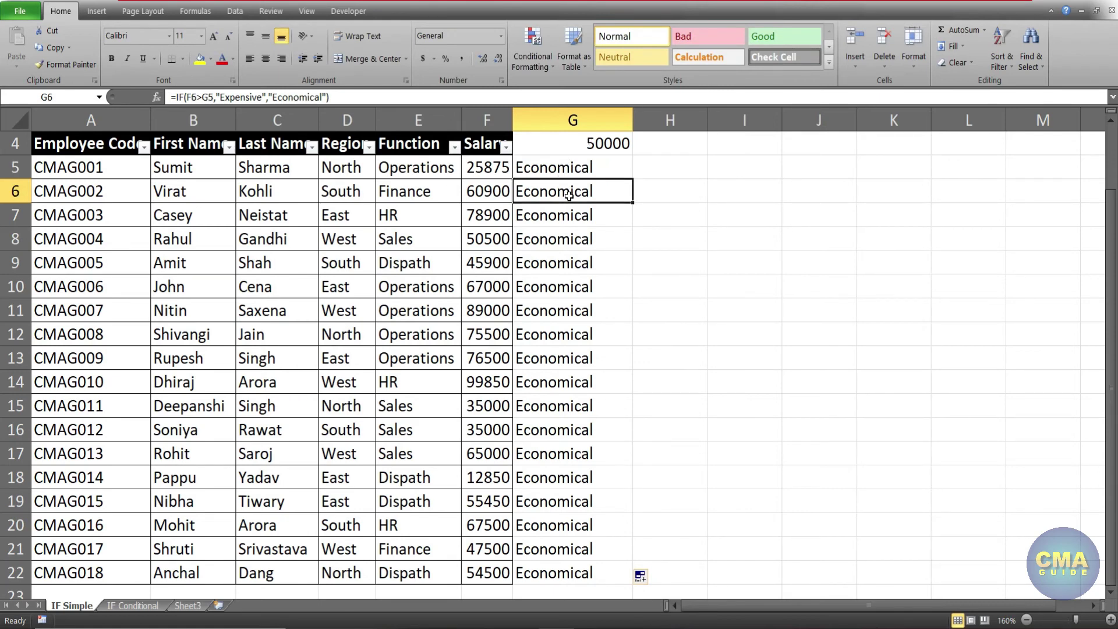
{"action": "key", "text": "Down"}
{"action": "key", "text": "Up"}
{"action": "key", "text": "Up"}
{"action": "key", "text": "Up"}
{"action": "key", "text": "Up"}
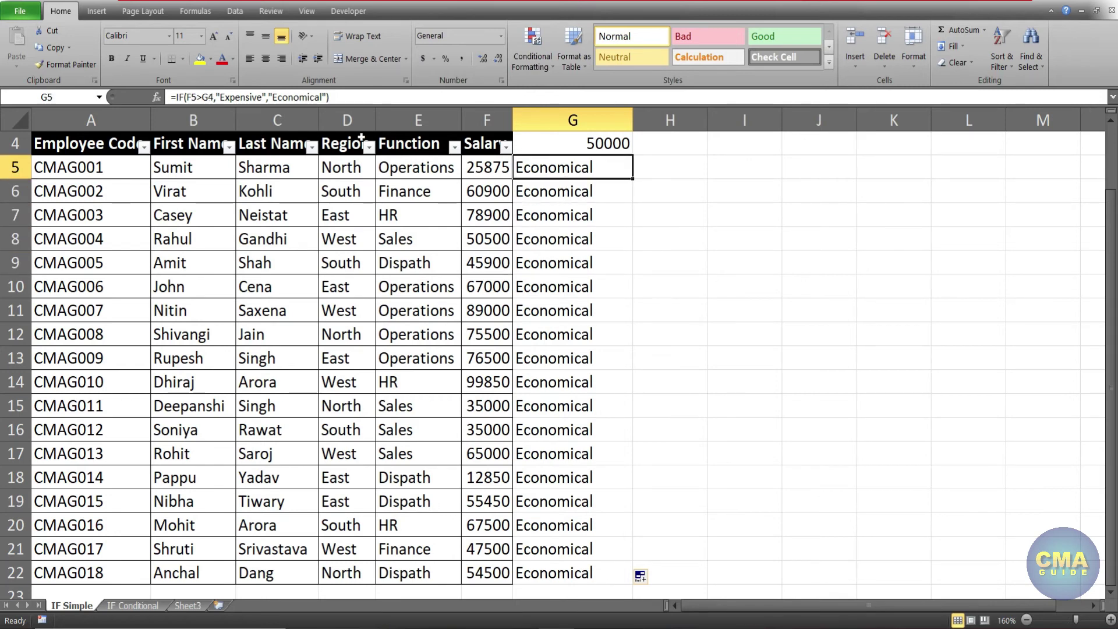
Step: Make the threshold reference absolute in the G5 IF formula, with the logical test F5>$G$4
{"action": "left_click", "coordinate": [156, 97]}
{"action": "left_click", "coordinate": [786, 218]}
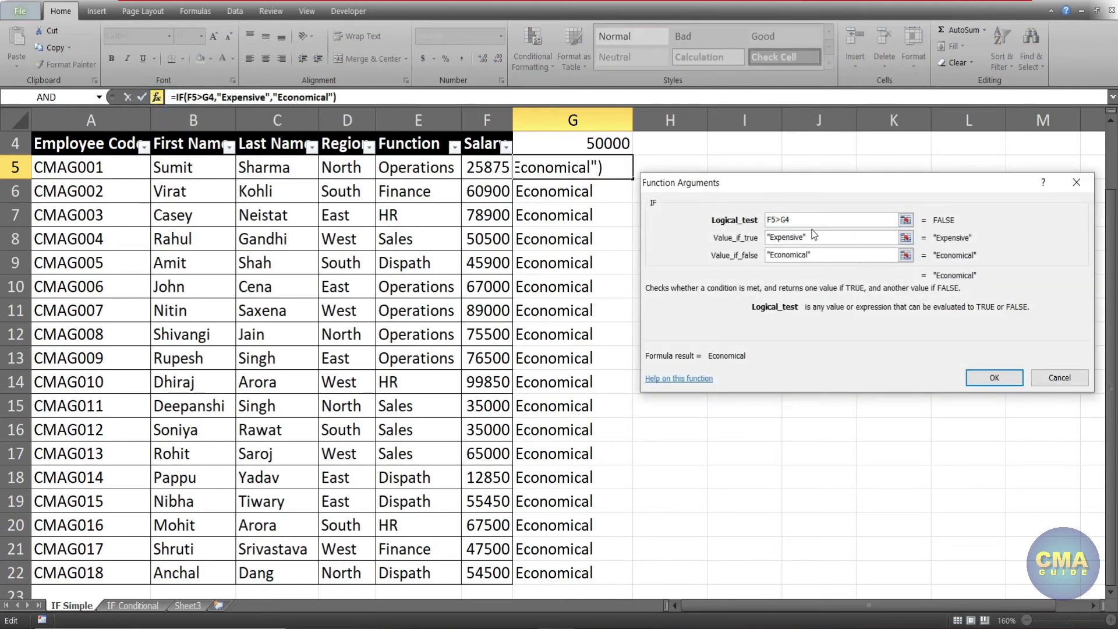
{"action": "key", "text": "F4"}
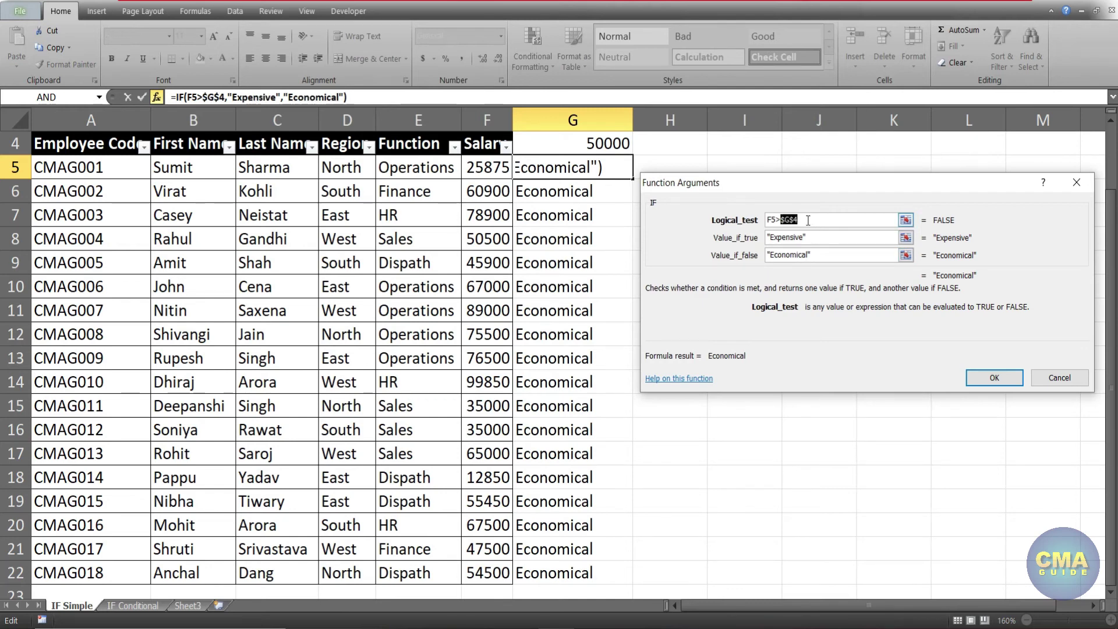
{"action": "left_click", "coordinate": [807, 220]}
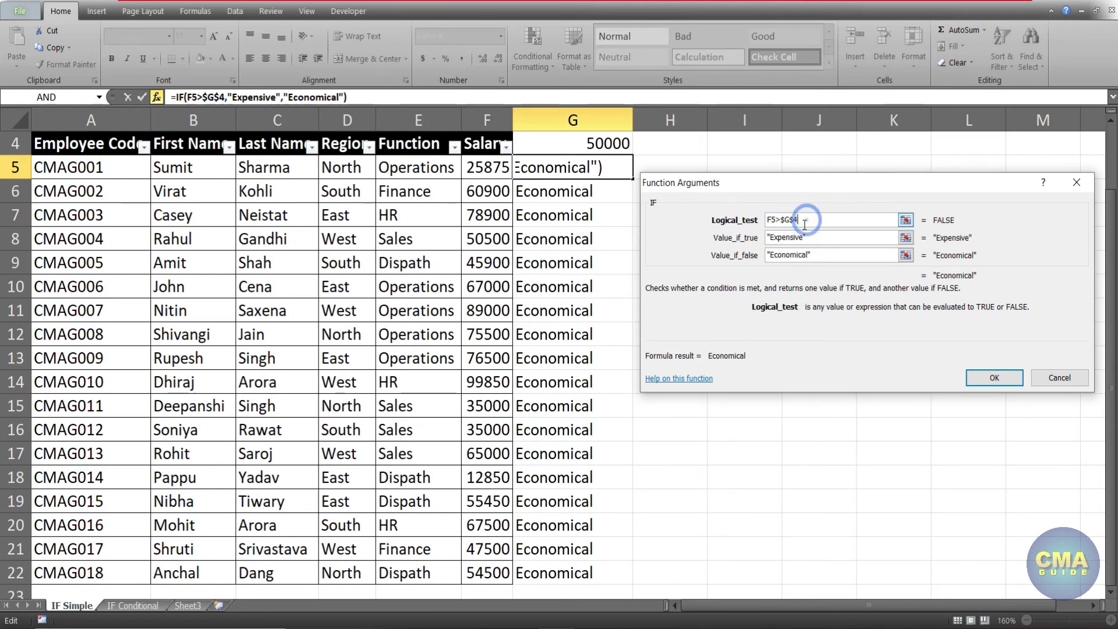
{"action": "left_click_drag", "start_coordinate": [785, 221], "coordinate": [781, 220]}
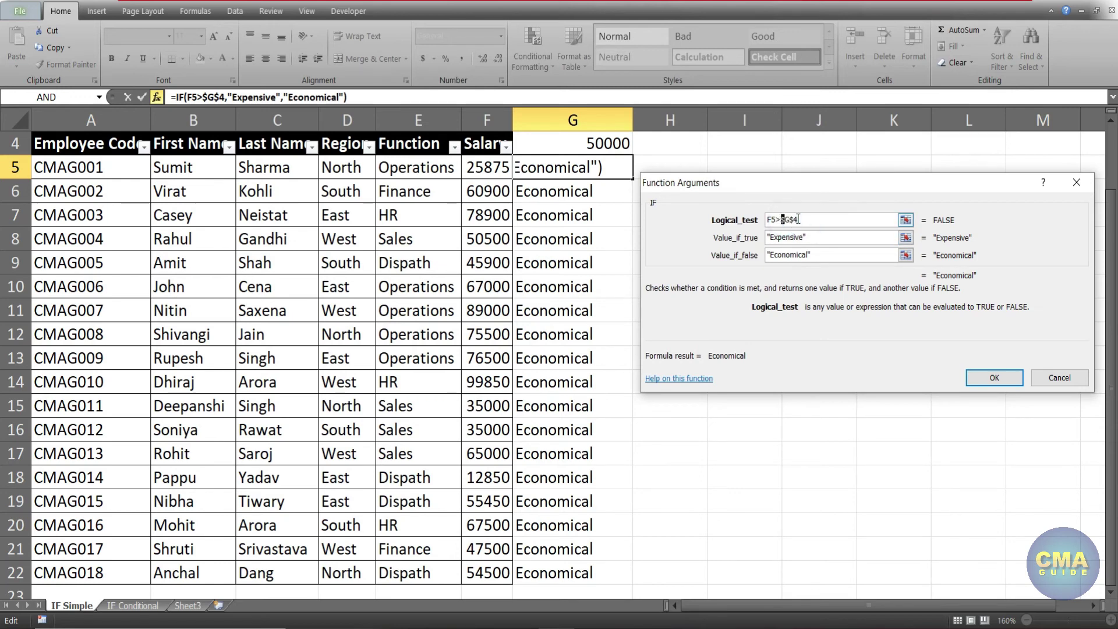
{"action": "left_click", "coordinate": [793, 219]}
{"action": "left_click", "coordinate": [805, 217]}
{"action": "left_click", "coordinate": [770, 222]}
{"action": "left_click", "coordinate": [772, 236]}
{"action": "left_click_drag", "start_coordinate": [781, 219], "coordinate": [807, 220]}
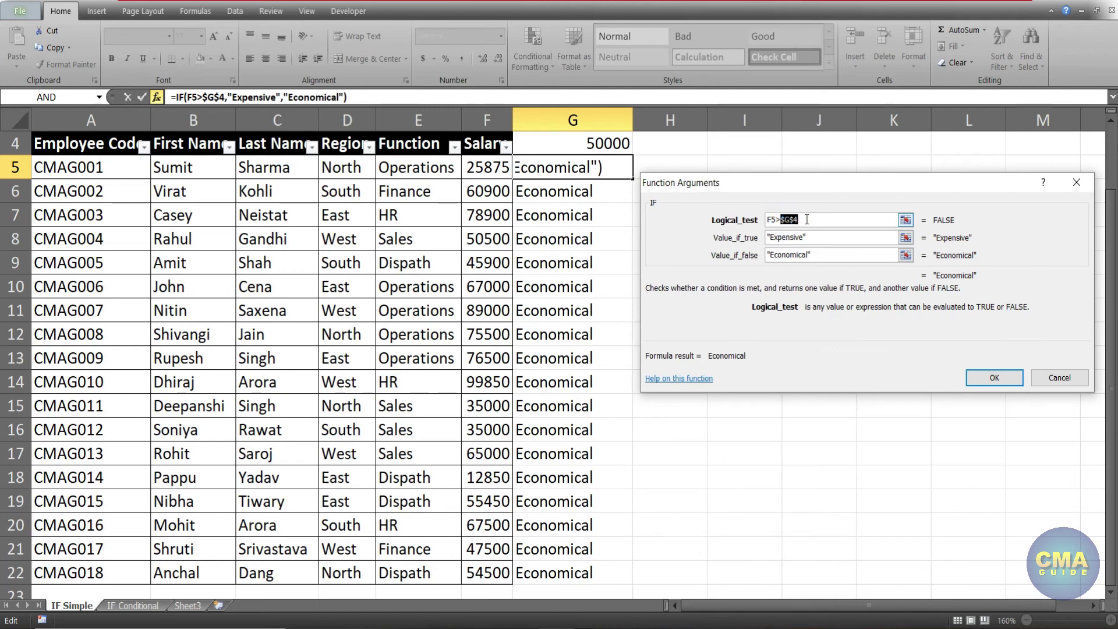
{"action": "left_click", "coordinate": [806, 220]}
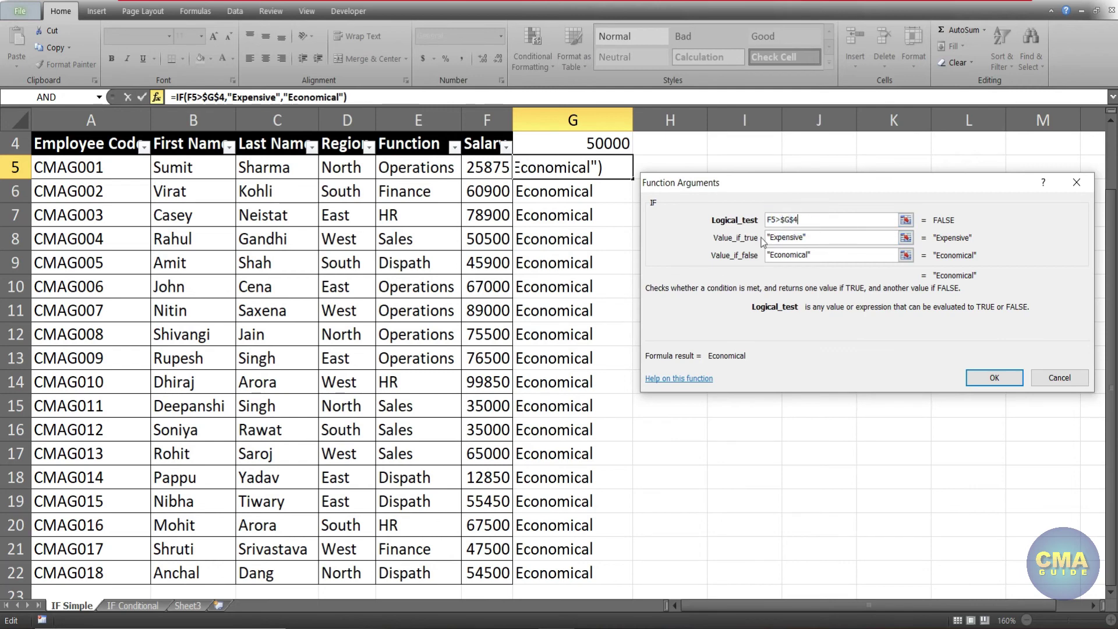
{"action": "left_click", "coordinate": [992, 377]}
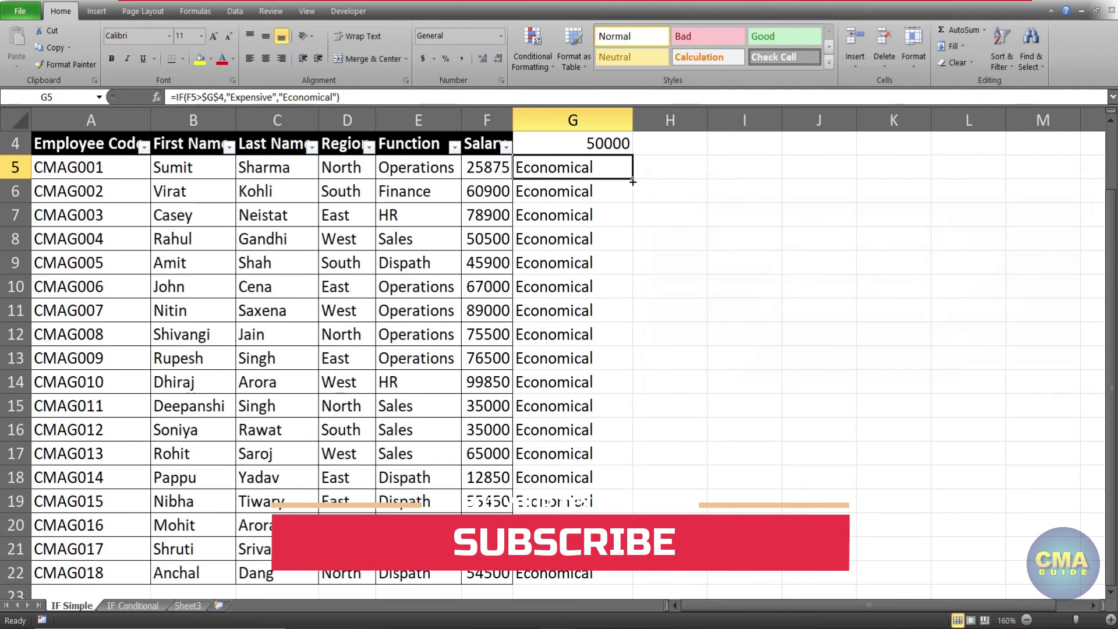
Step: Fill the G5 formula with the locked $G$4 threshold down through G22
{"action": "left_click_drag", "start_coordinate": [631, 180], "coordinate": [636, 573]}
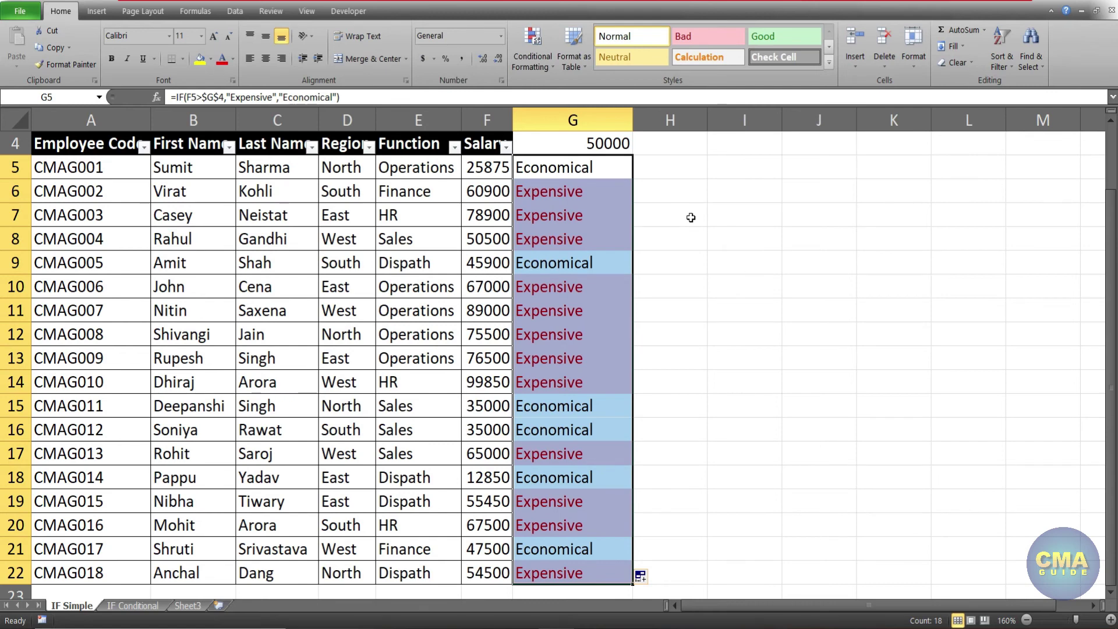
{"action": "left_click", "coordinate": [690, 217]}
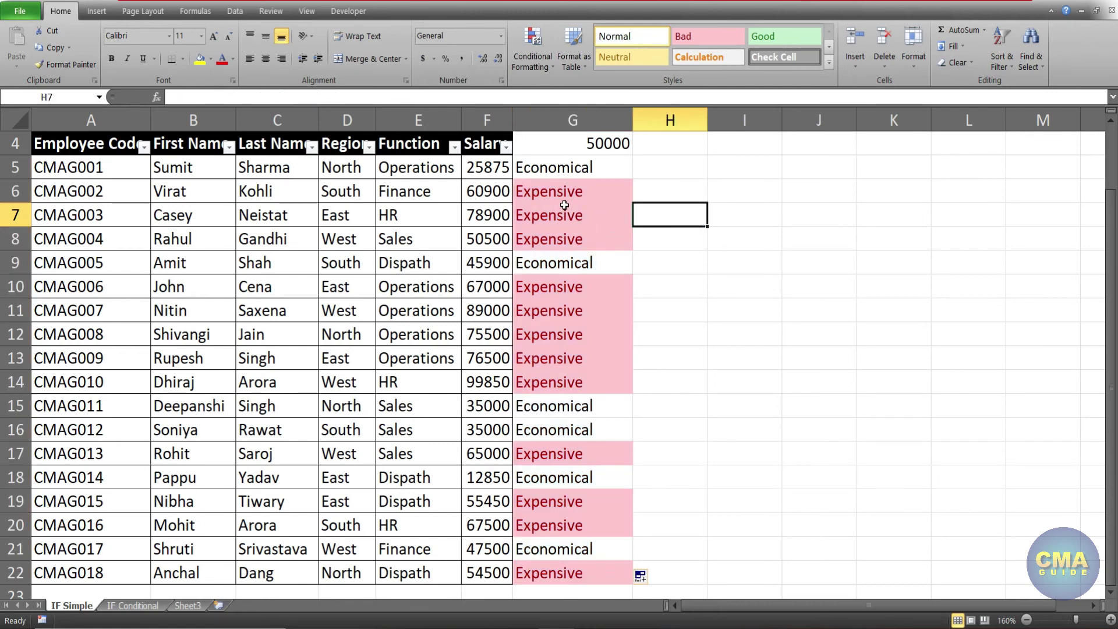
Step: Set the salary threshold in G4 to 60000 and review the recalculated labels in G5 through G22
{"action": "left_click", "coordinate": [561, 168]}
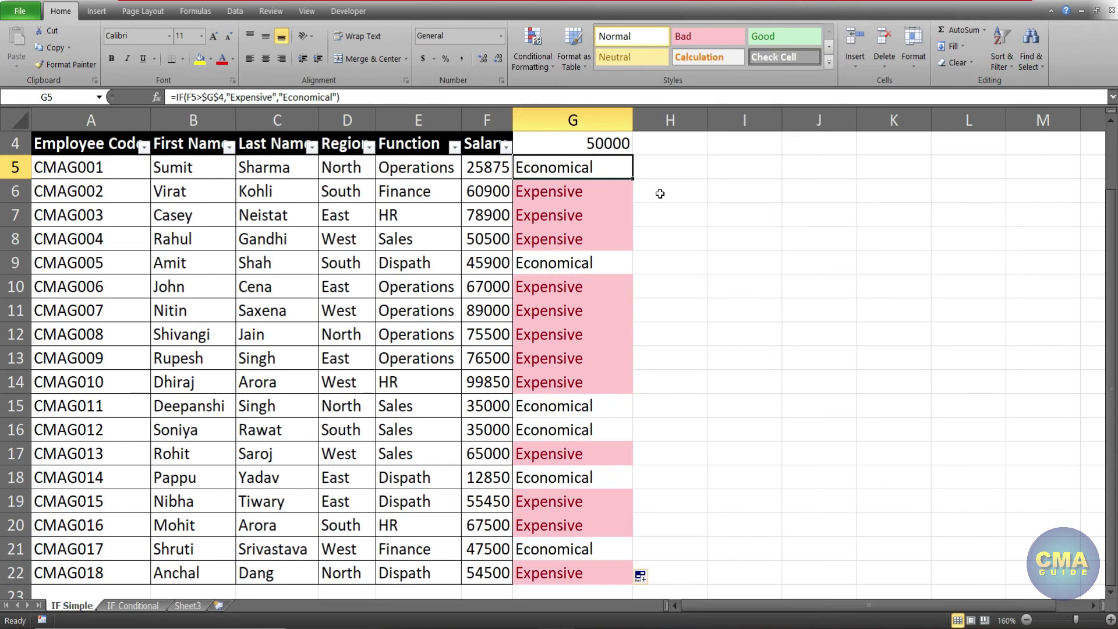
{"action": "left_click", "coordinate": [582, 145]}
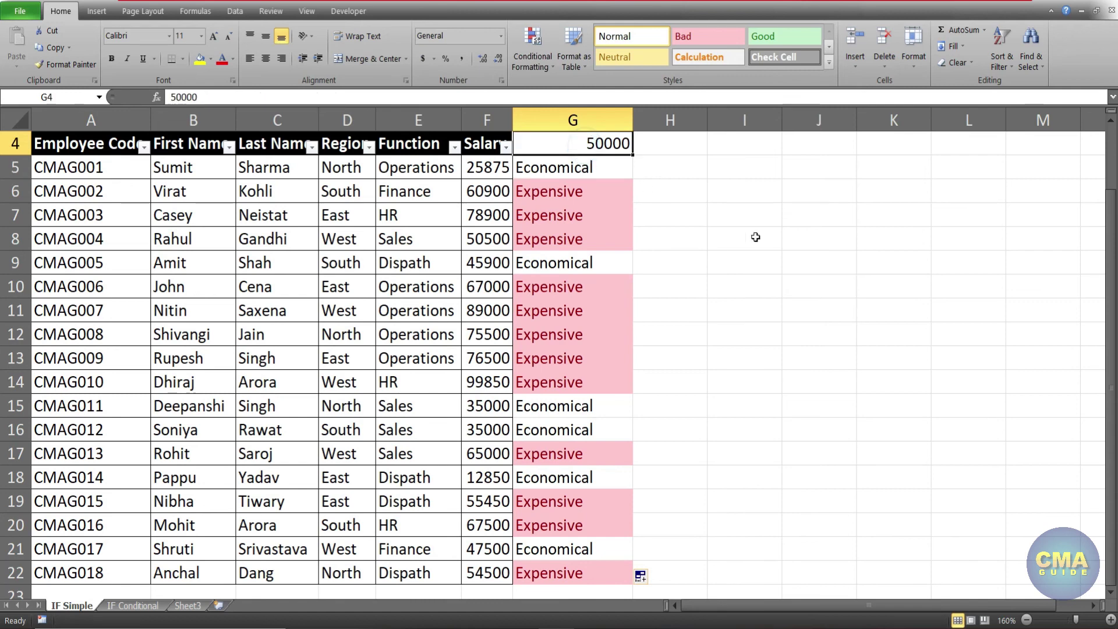
{"action": "type", "text": "60000"}
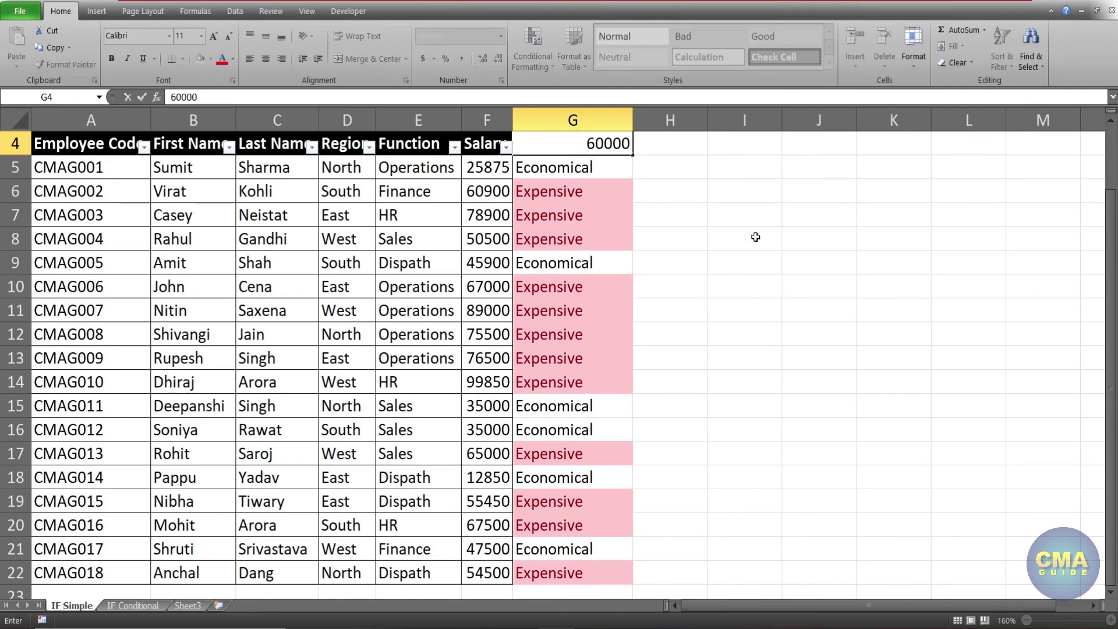
{"action": "key", "text": "Return"}
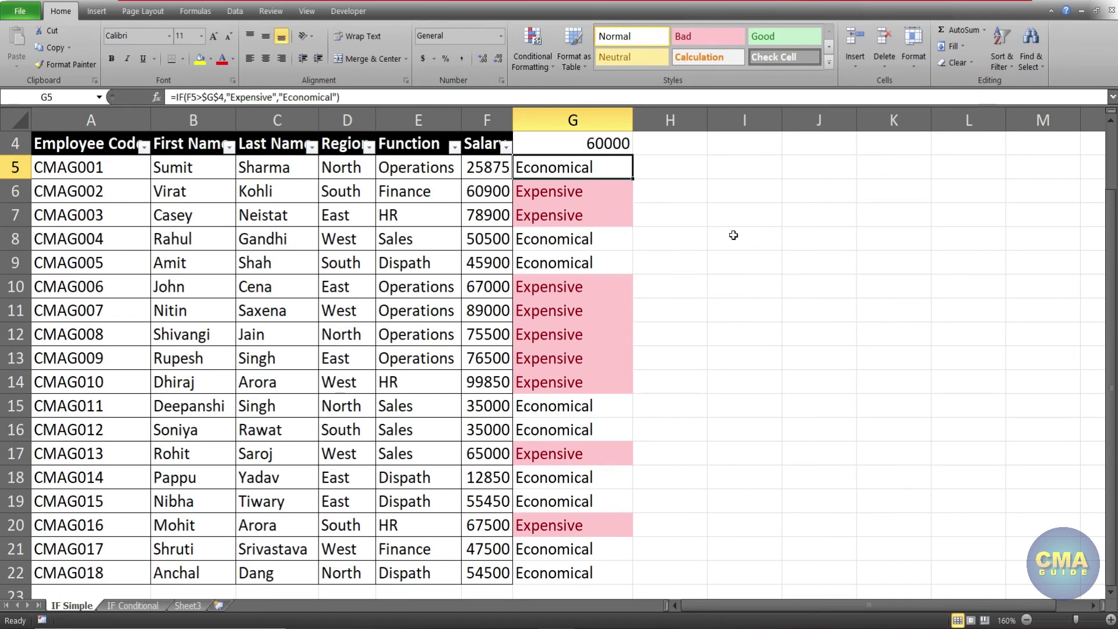
{"action": "left_click_drag", "start_coordinate": [579, 173], "coordinate": [578, 588]}
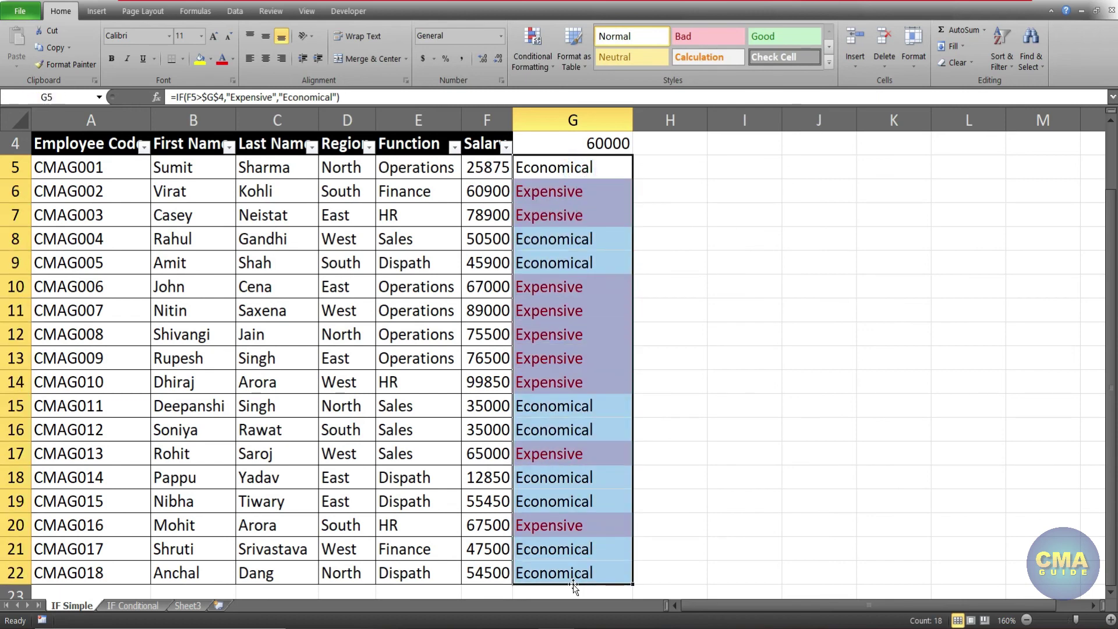
{"action": "left_click", "coordinate": [679, 310]}
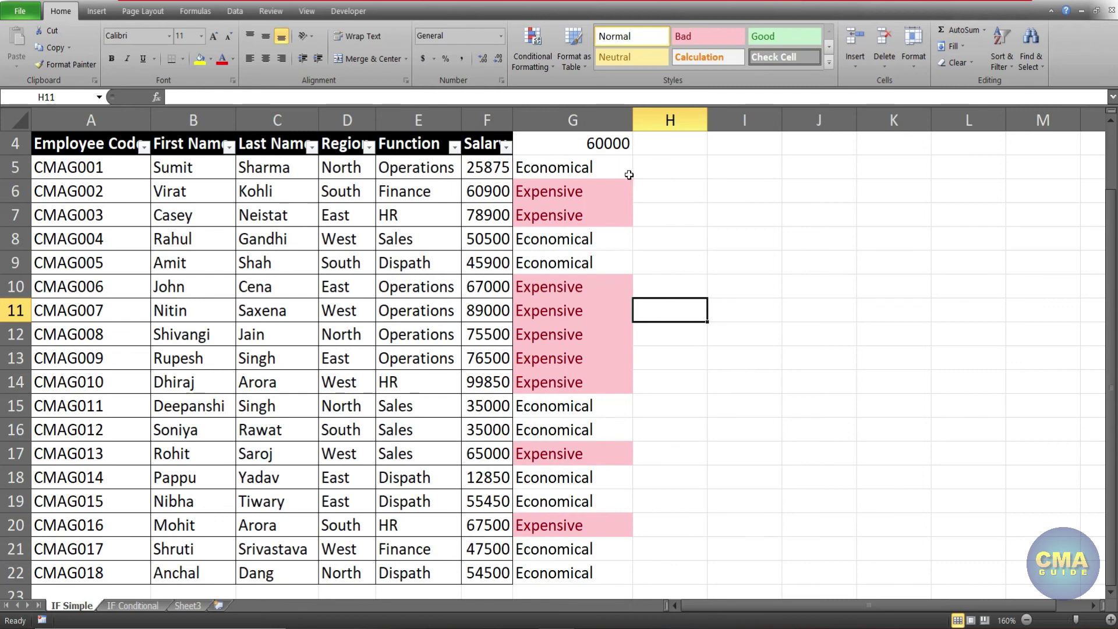
Step: Set the salary threshold in G4 to 45000 to recalculate the Expensive and Economical labels
{"action": "left_click", "coordinate": [617, 142]}
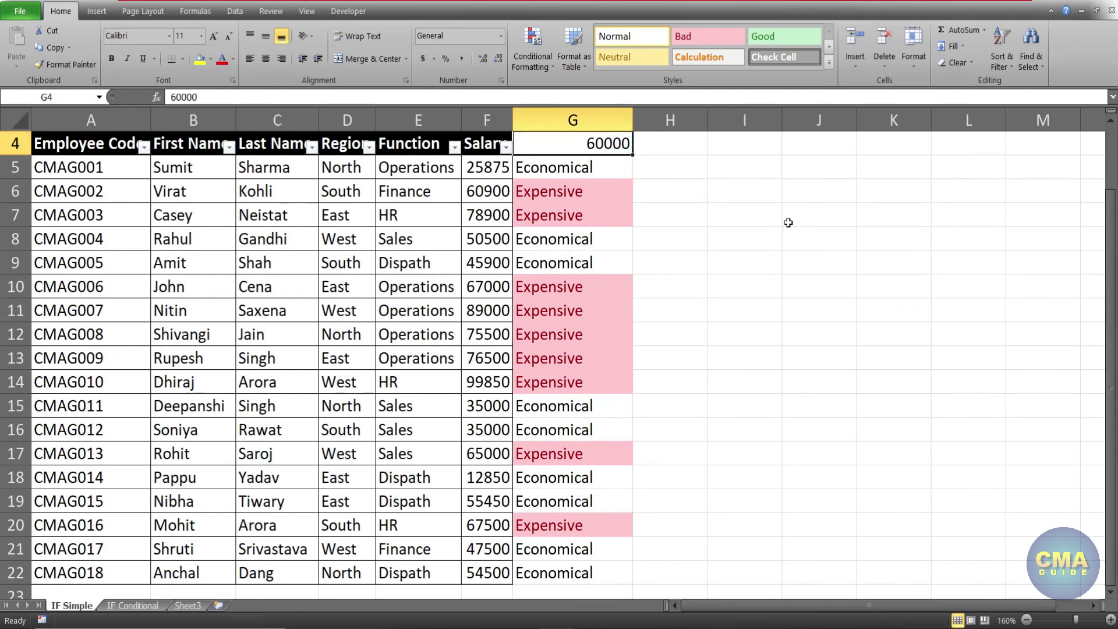
{"action": "type", "text": "45000"}
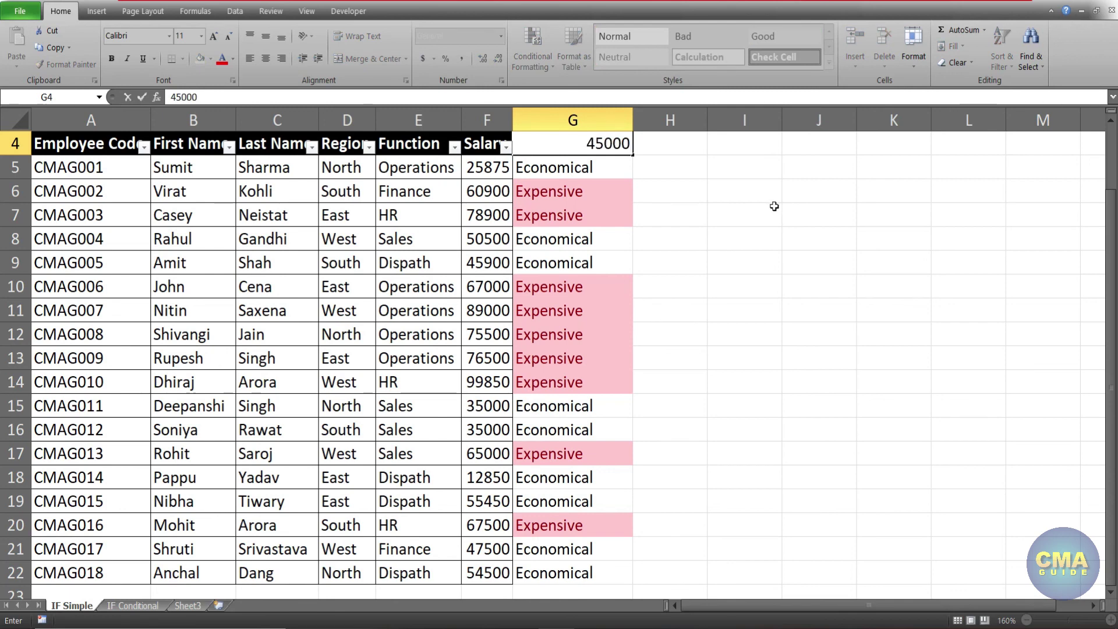
{"action": "key", "text": "Return"}
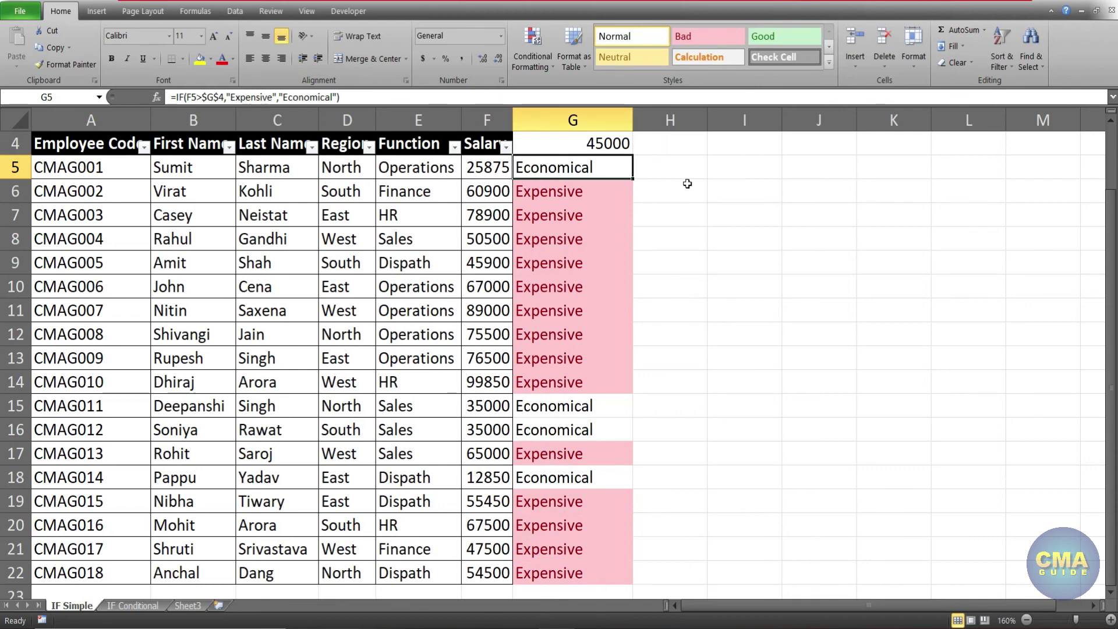
{"action": "left_click", "coordinate": [681, 192]}
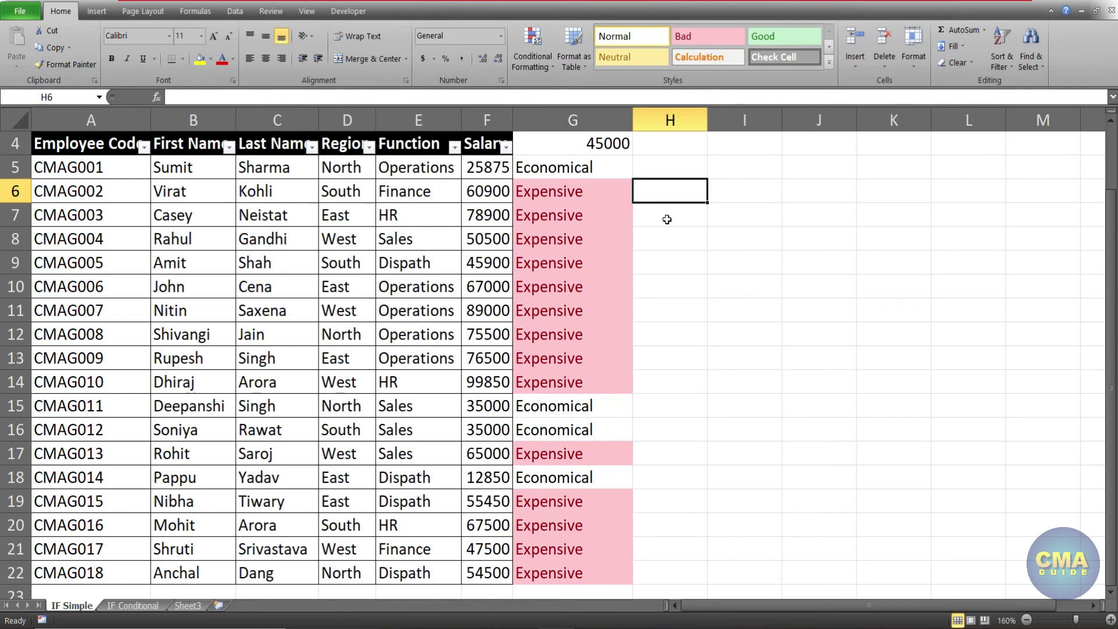
{"action": "left_click", "coordinate": [727, 216]}
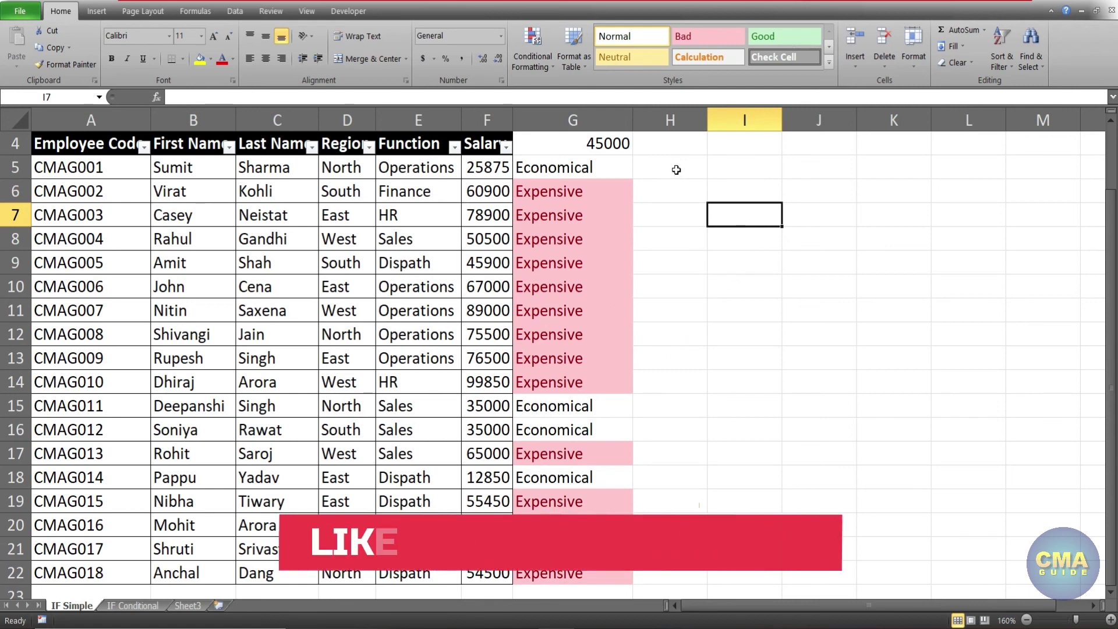
{"action": "left_click_drag", "start_coordinate": [746, 169], "coordinate": [734, 267]}
{"action": "left_click", "coordinate": [734, 268]}
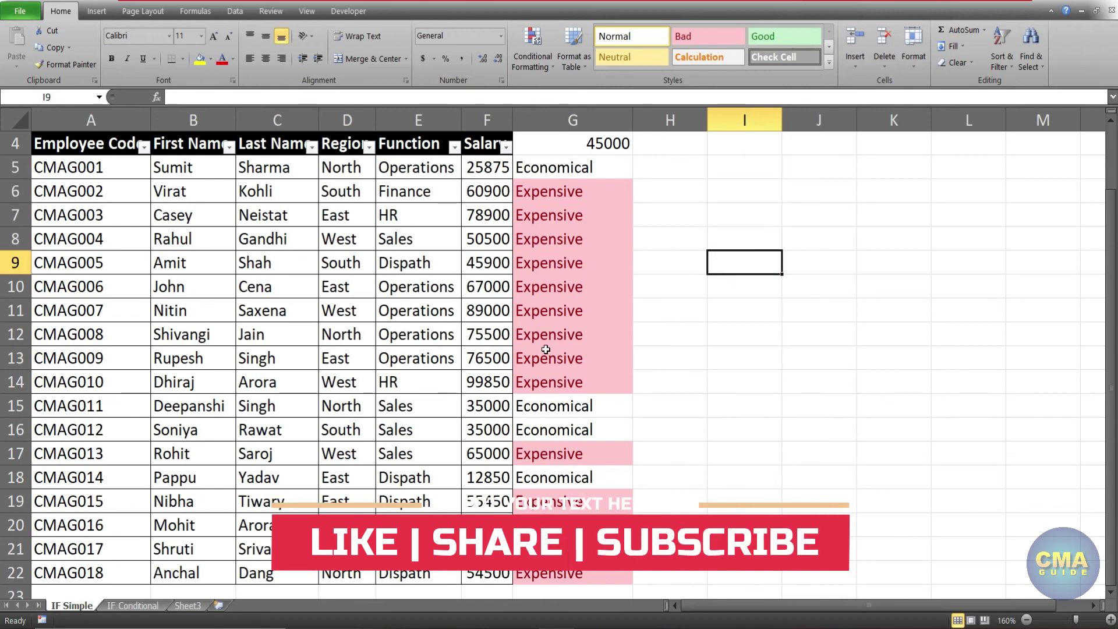
{"action": "left_click", "coordinate": [726, 285]}
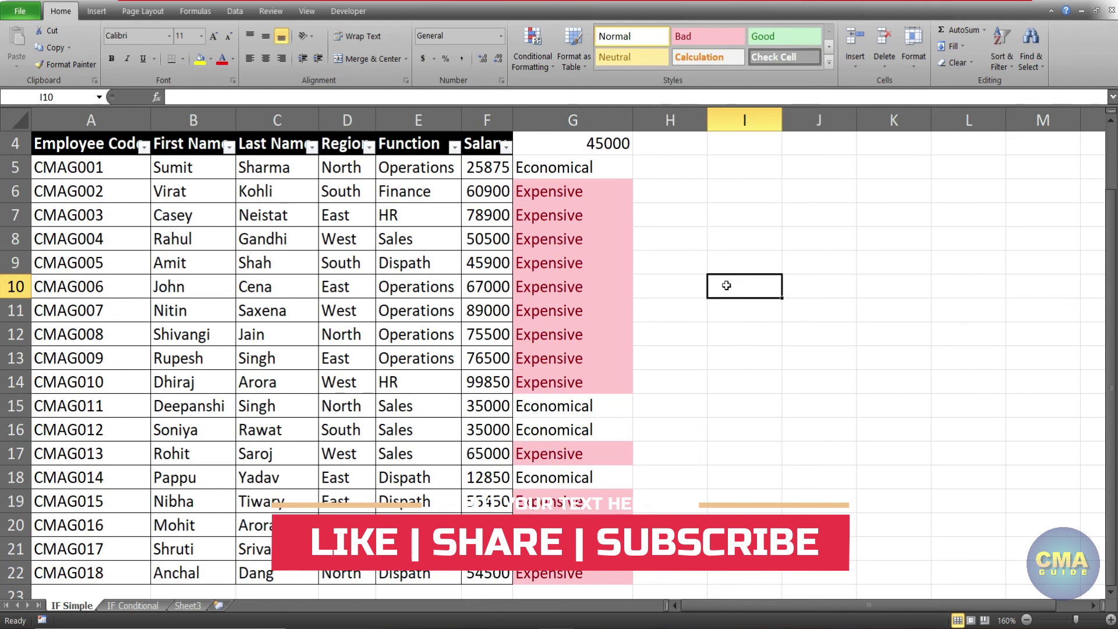